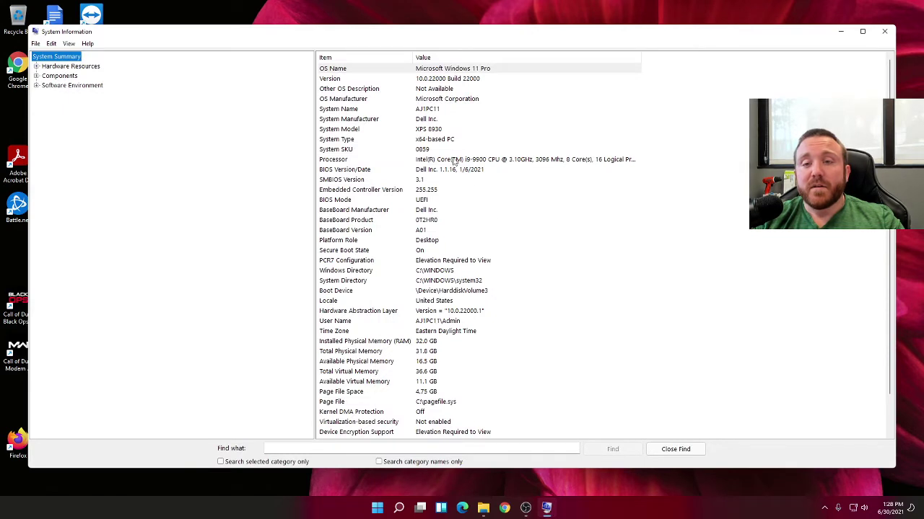
Check the OS name and version, and snap System Information to the left half of the screen with the Videos folder filling the right half
click(395, 78)
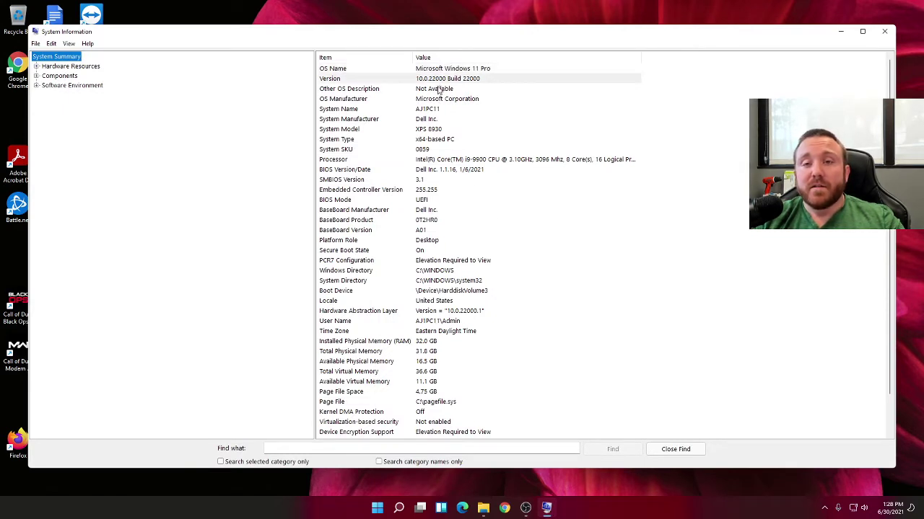
click(476, 72)
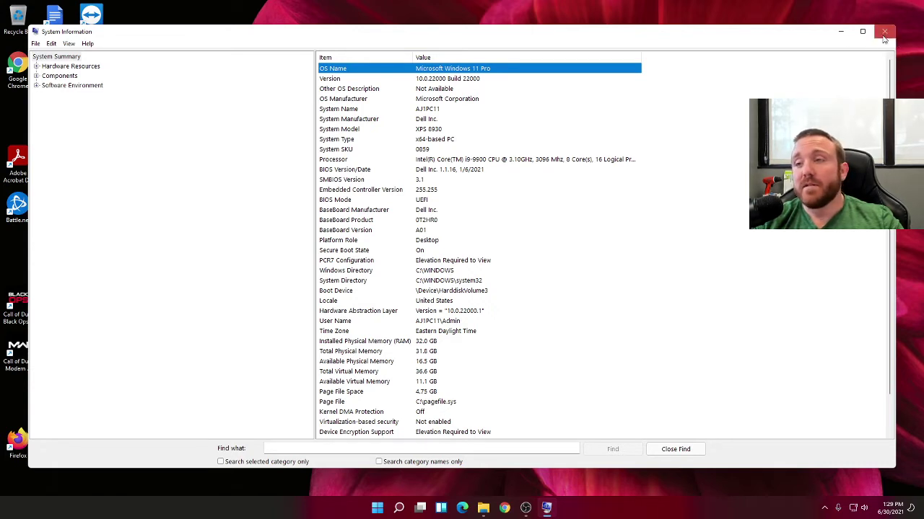
mouse_move(866, 37)
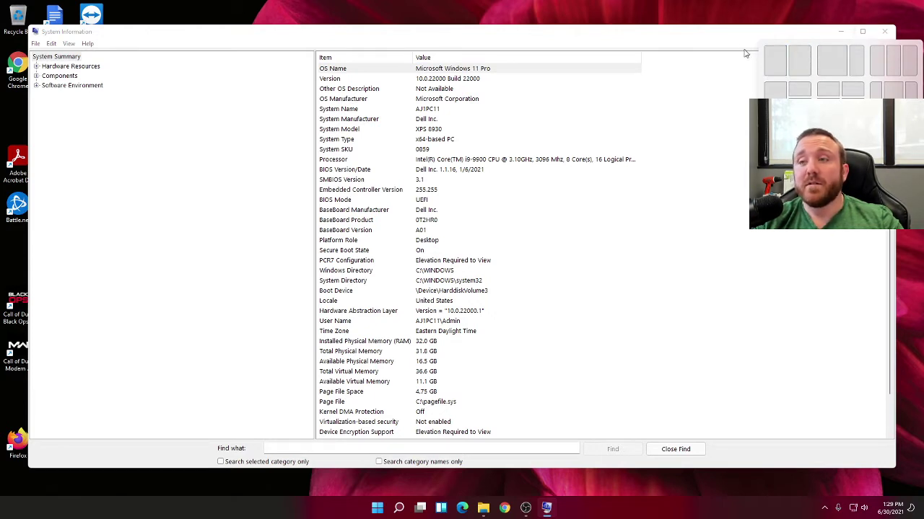
click(784, 62)
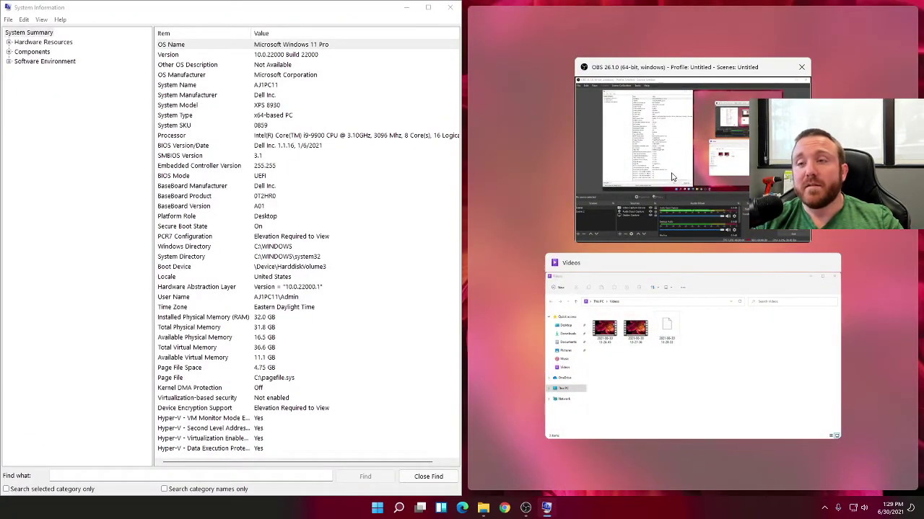
click(673, 341)
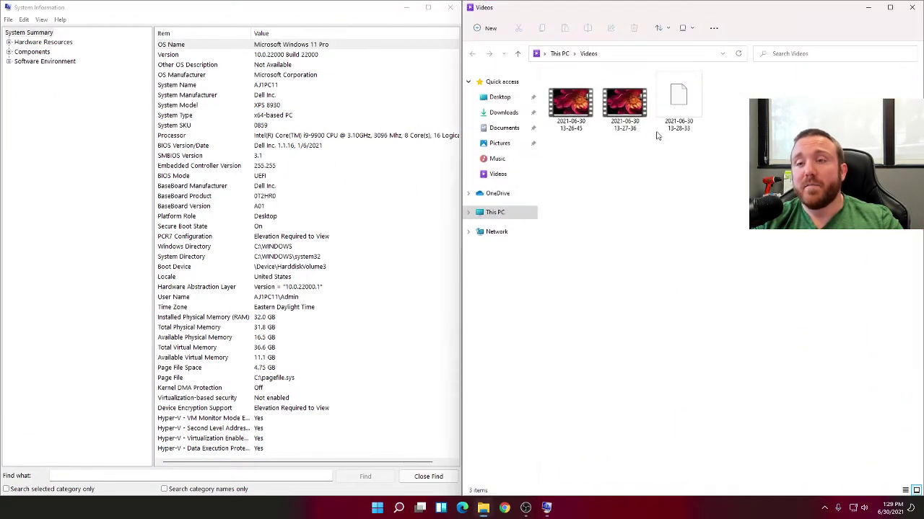
Try the upper-right quarter snap layout and full-screen size on the Videos window, and restore it to a floating window
mouse_move(893, 9)
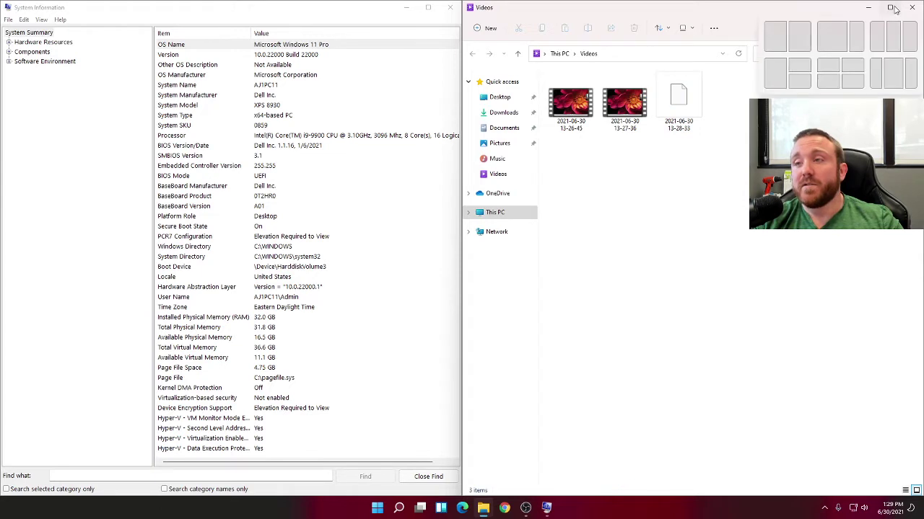
click(851, 69)
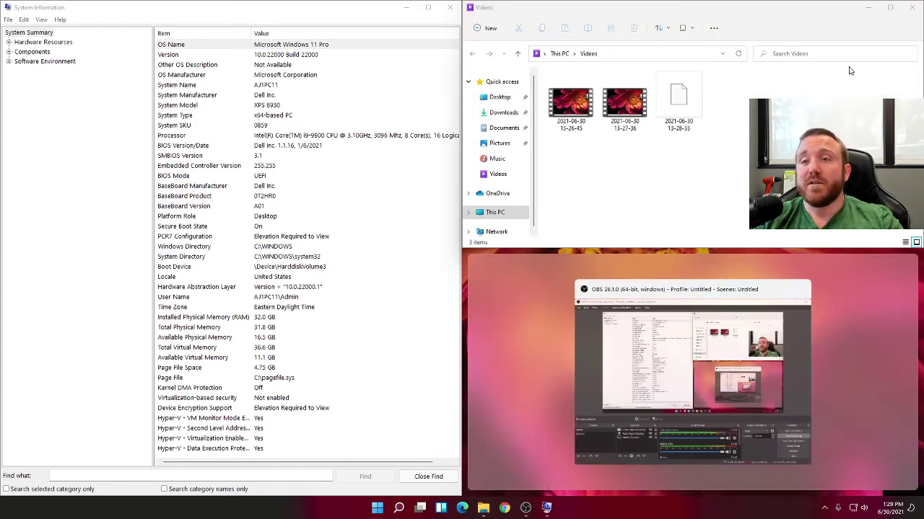
click(890, 8)
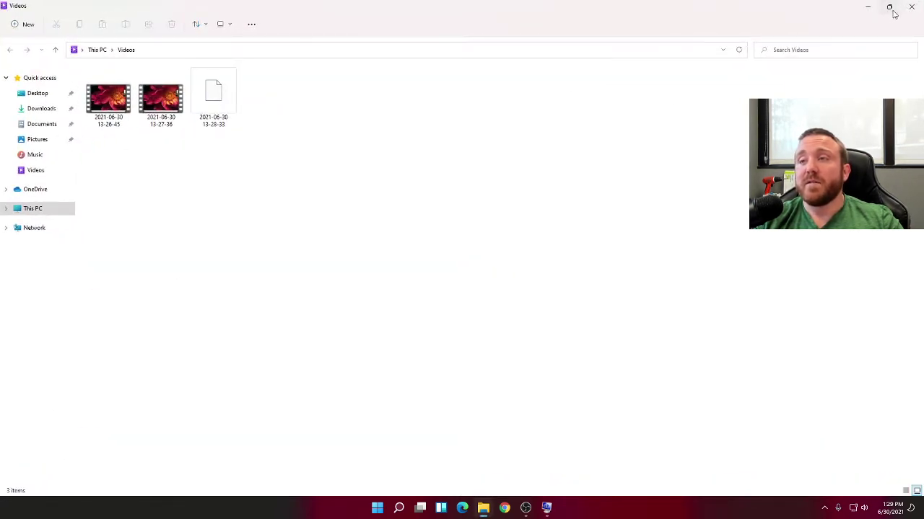
double_click(831, 12)
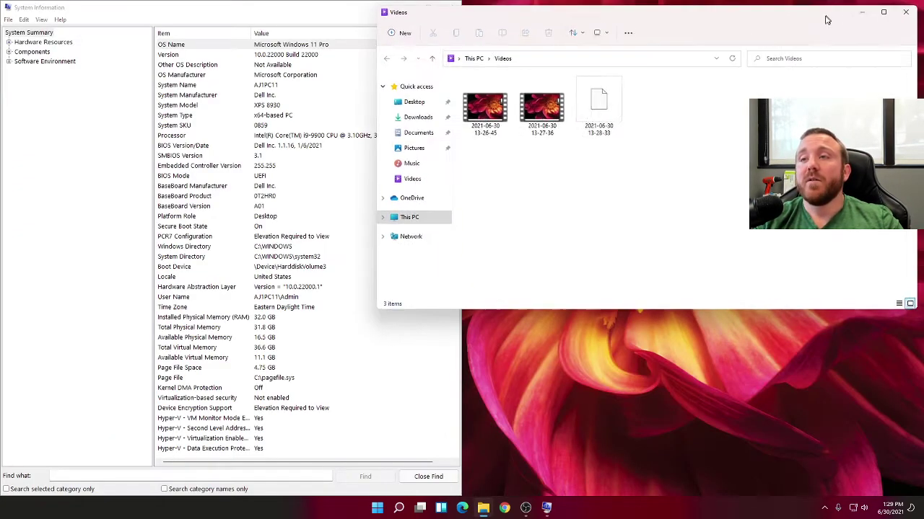
Check for updates on the Windows Update page in Settings, and move the Settings window off this screen
click(377, 509)
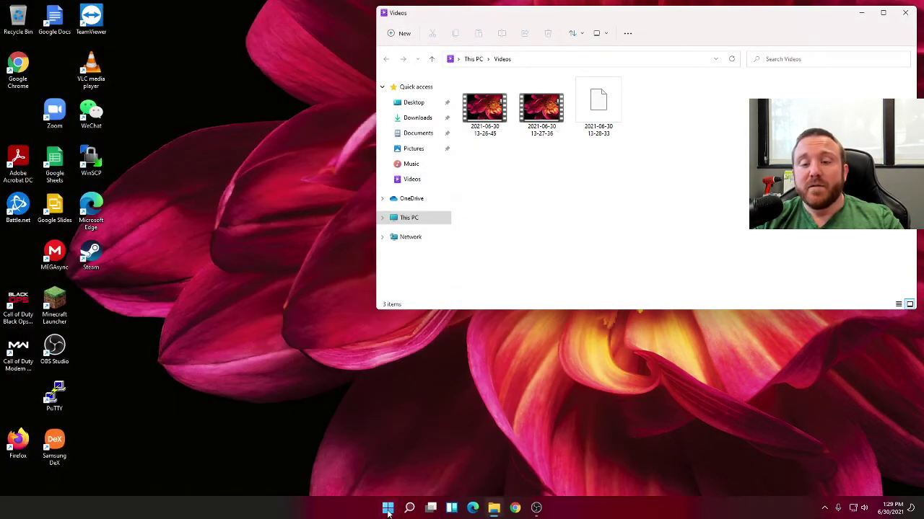
right_click(387, 508)
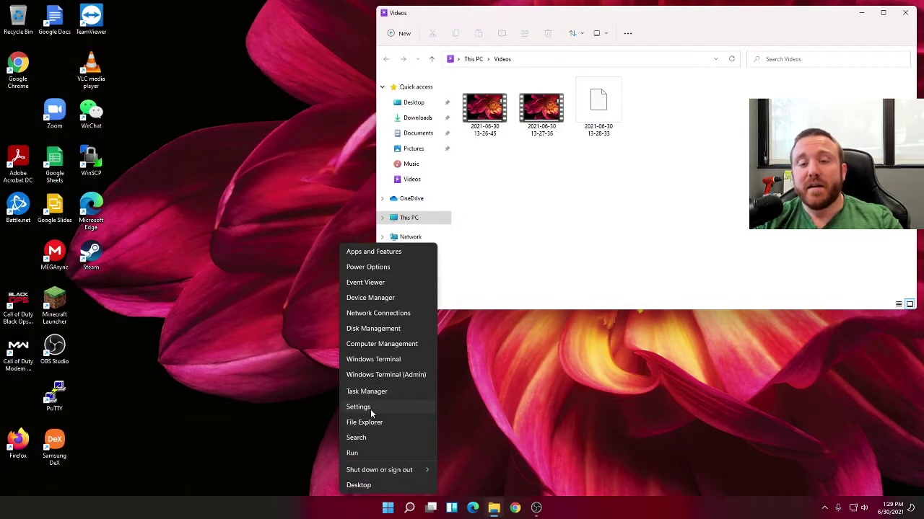
click(370, 408)
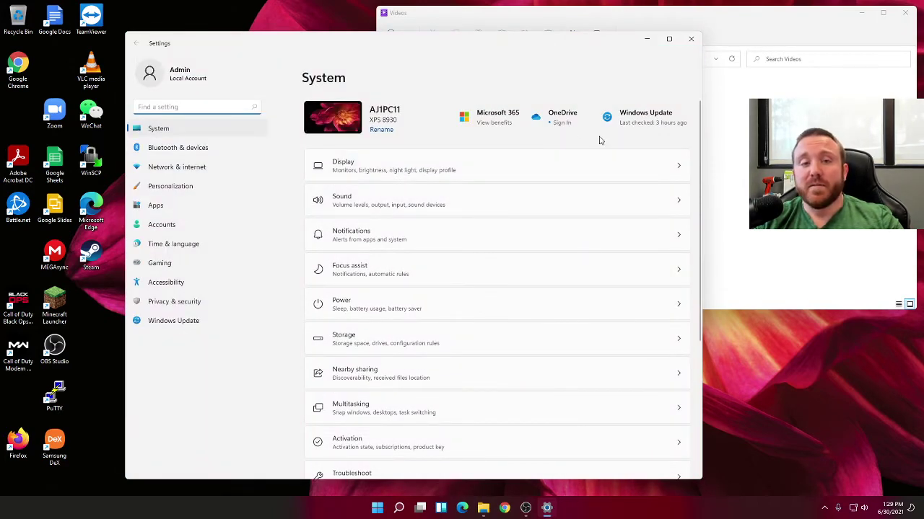
click(673, 124)
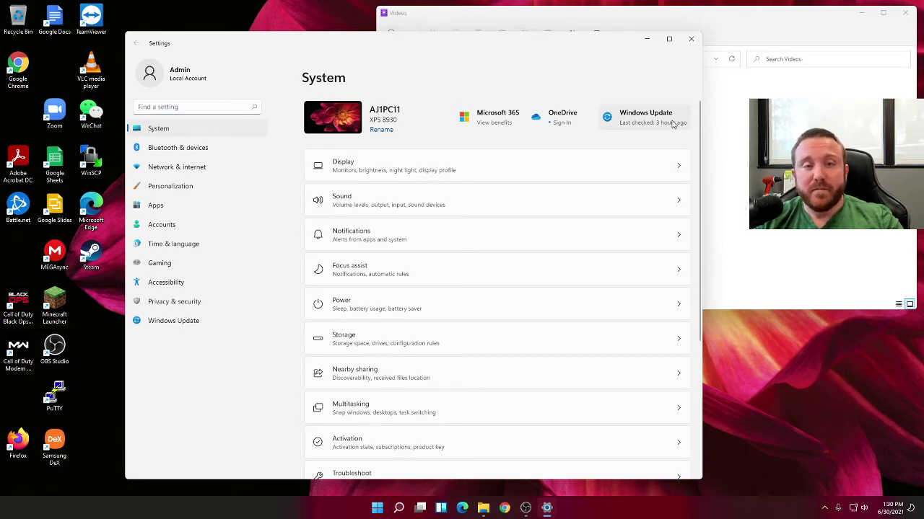
click(671, 123)
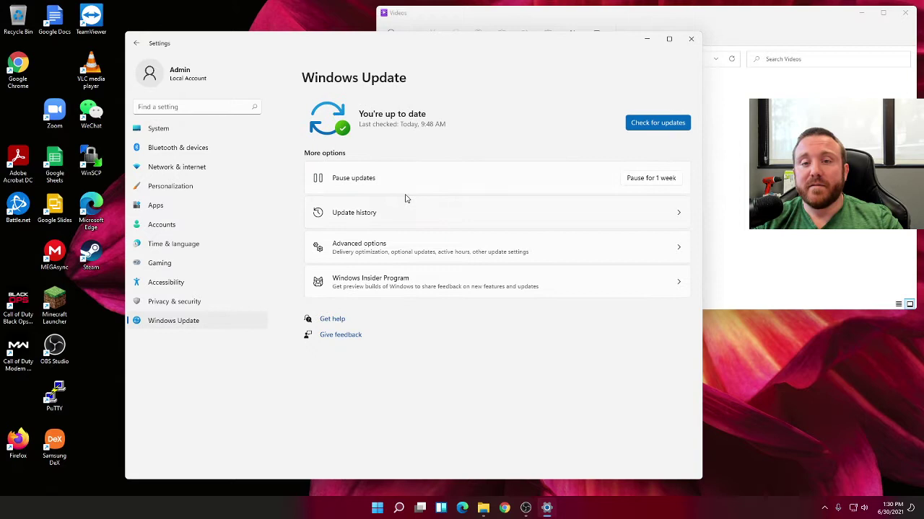
click(667, 124)
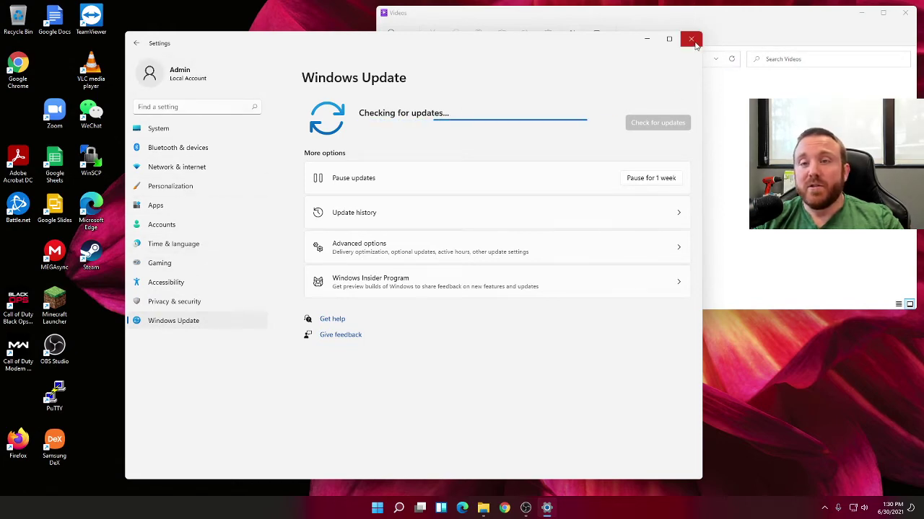
drag(581, 44, 86, 0)
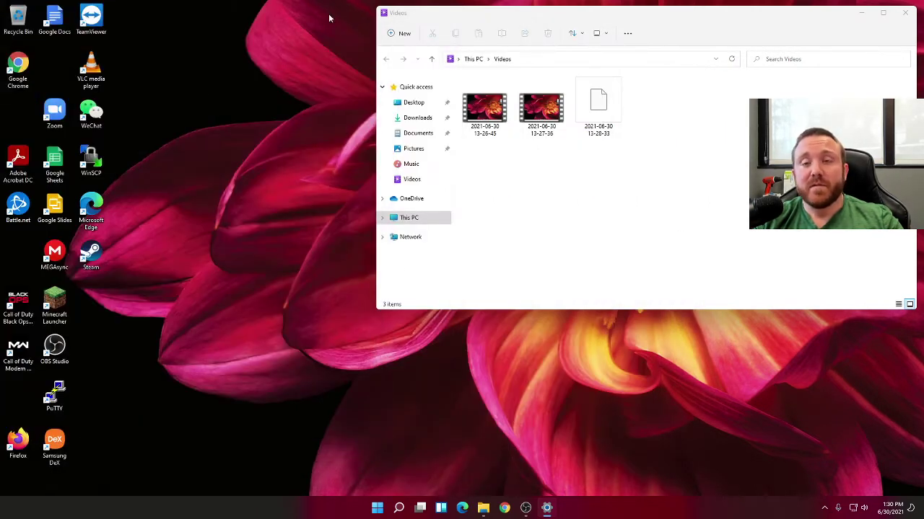
drag(744, 18, 563, 120)
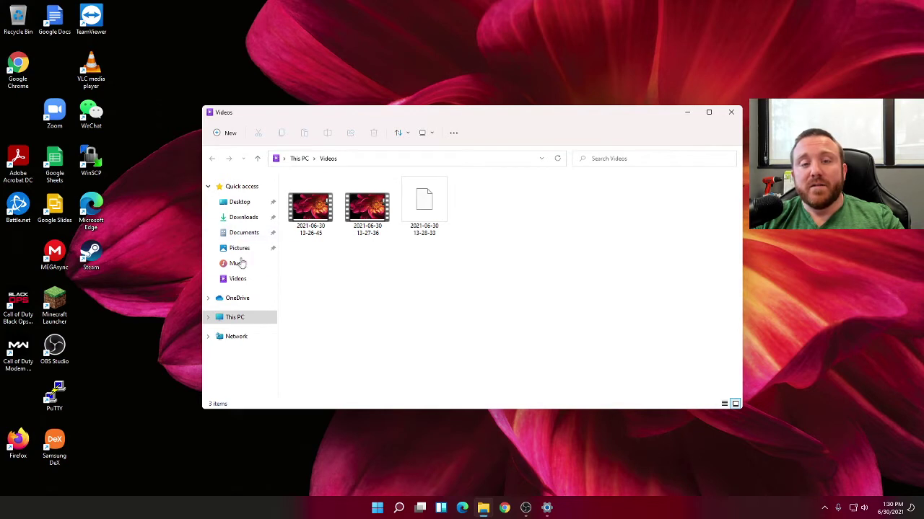
right_click(381, 214)
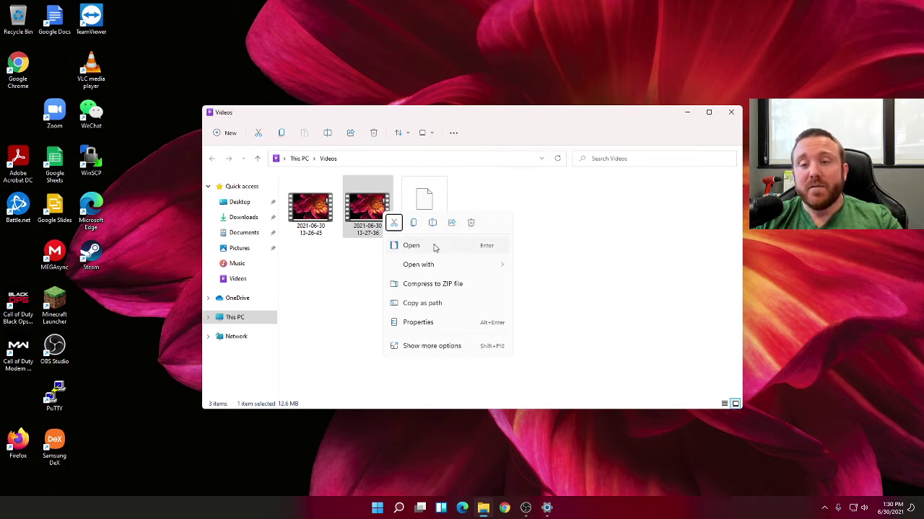
mouse_move(433, 264)
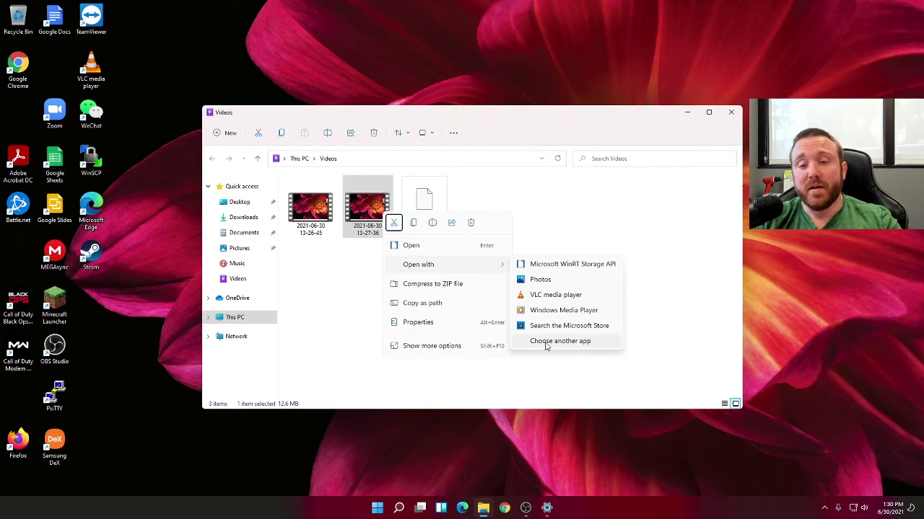
click(448, 347)
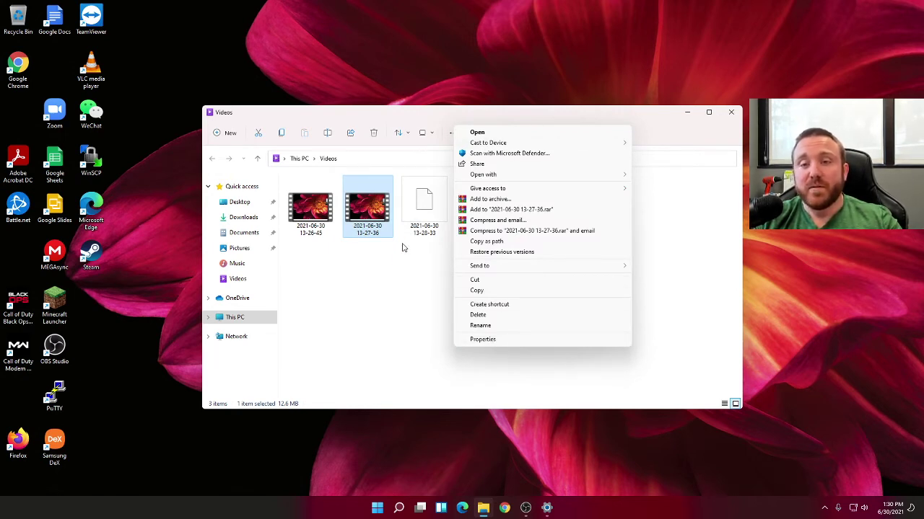
click(401, 270)
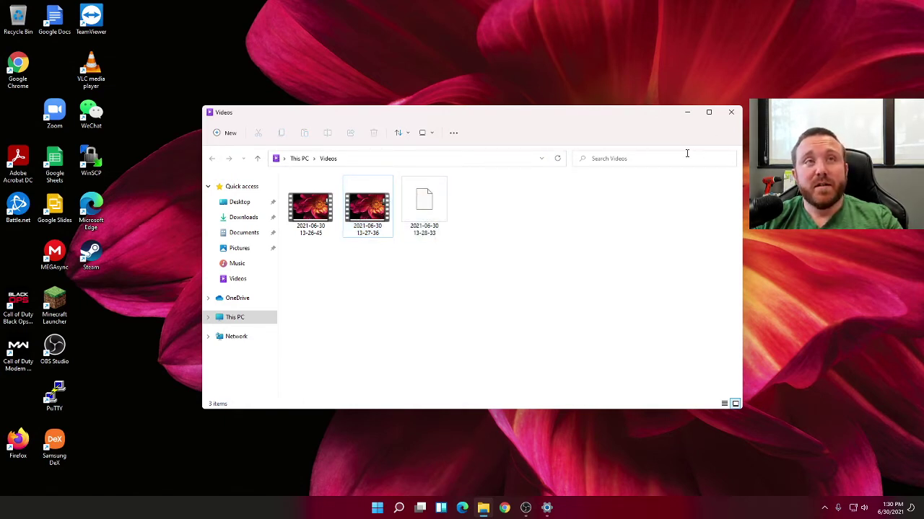
click(731, 113)
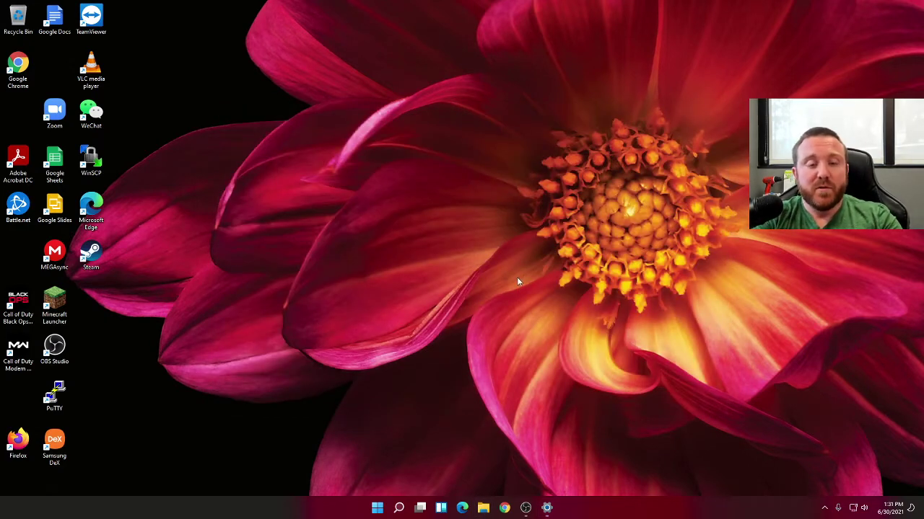
Search Windows for "programs", open the Apps & features settings, and bring the Settings window fully into view
key(super)
text(pro)
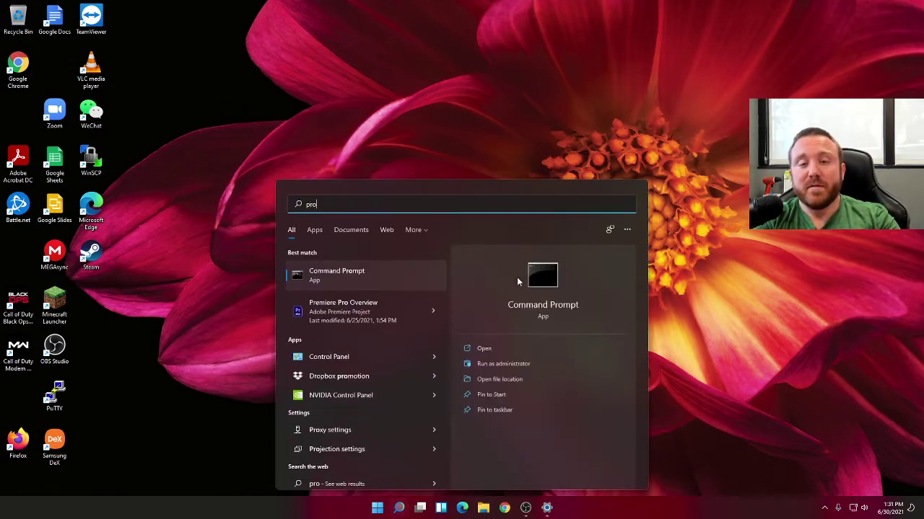
text(grams)
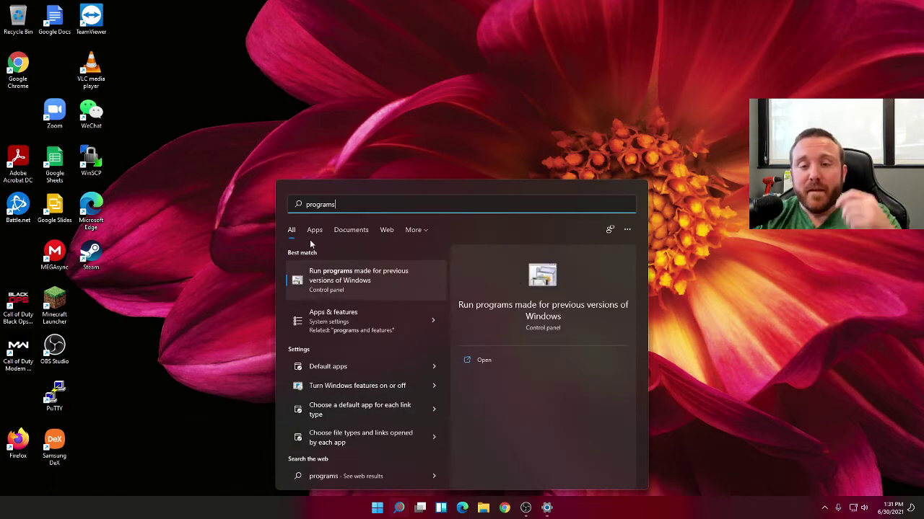
click(333, 321)
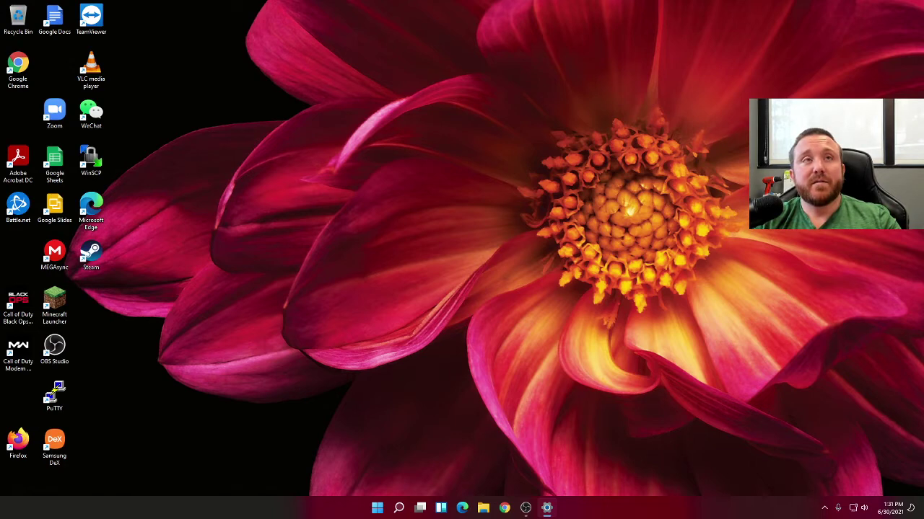
drag(366, 0, 473, 41)
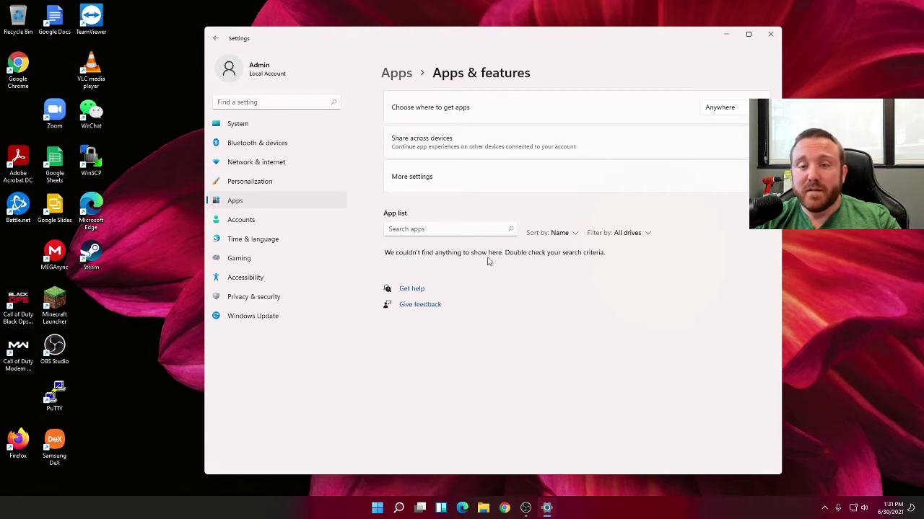
Reopen Apps & features from the main Apps page, and move the Settings window toward the screen's left edge
click(238, 200)
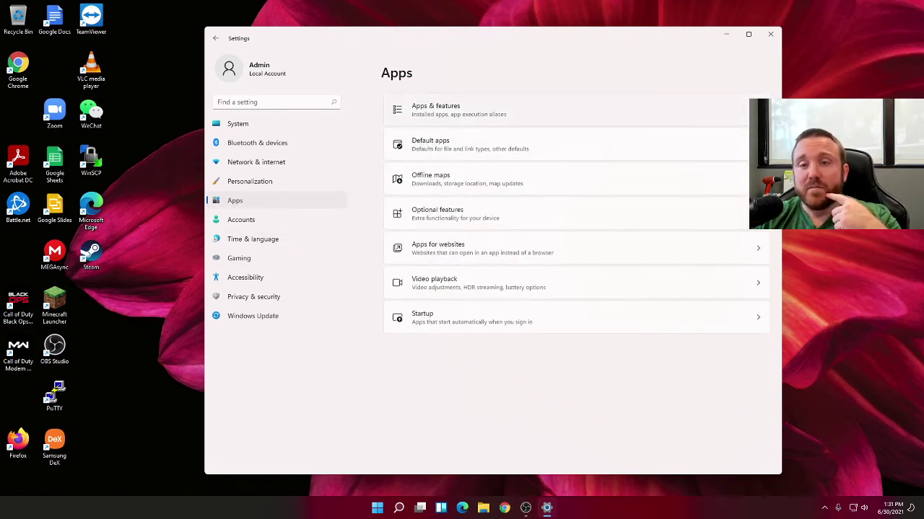
click(436, 110)
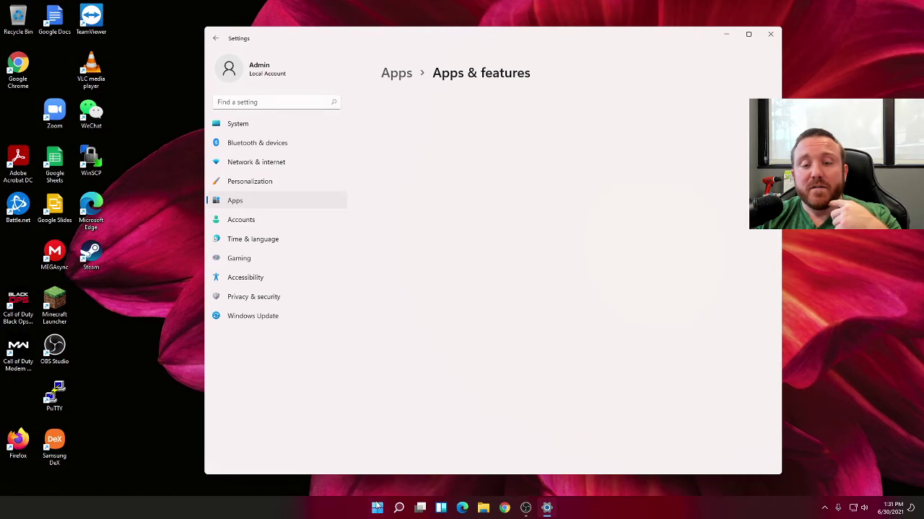
drag(498, 35, 318, 31)
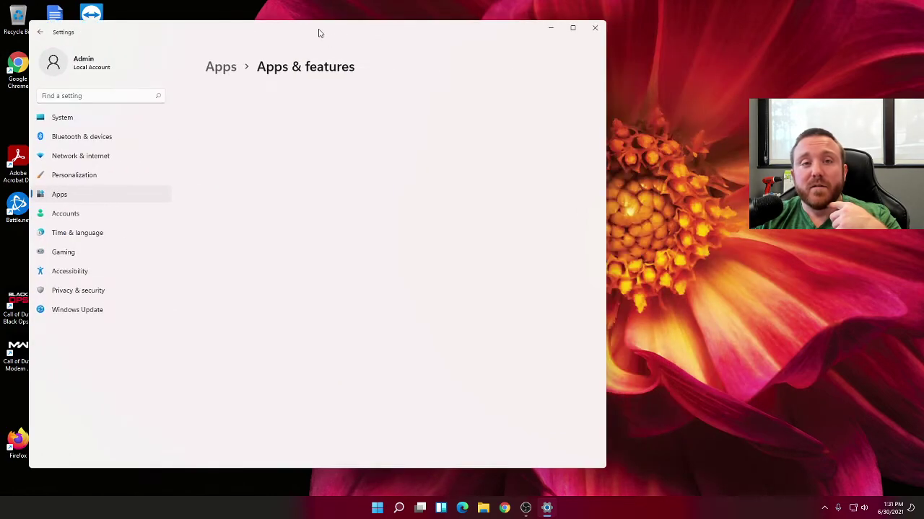
Search Windows for Control Panel, open it, and place its window over the right side of the Settings window
click(400, 509)
text(control Panel)
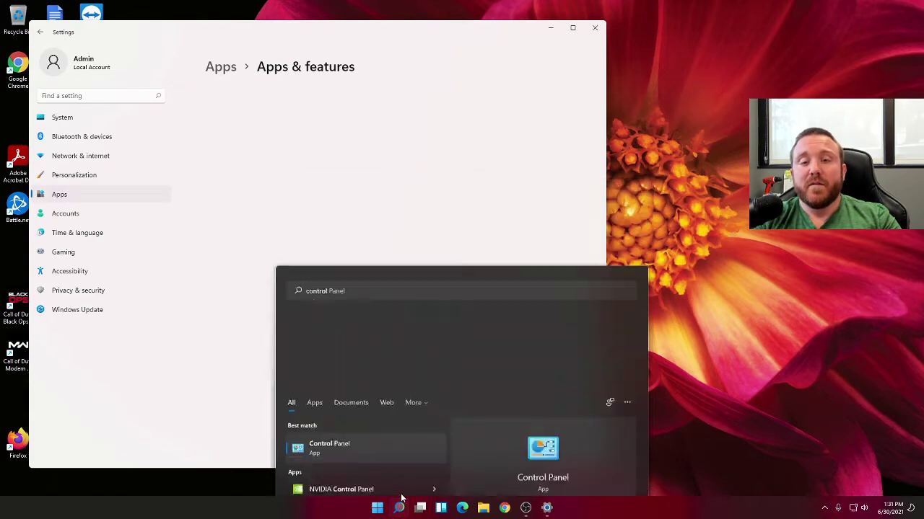
key(Return)
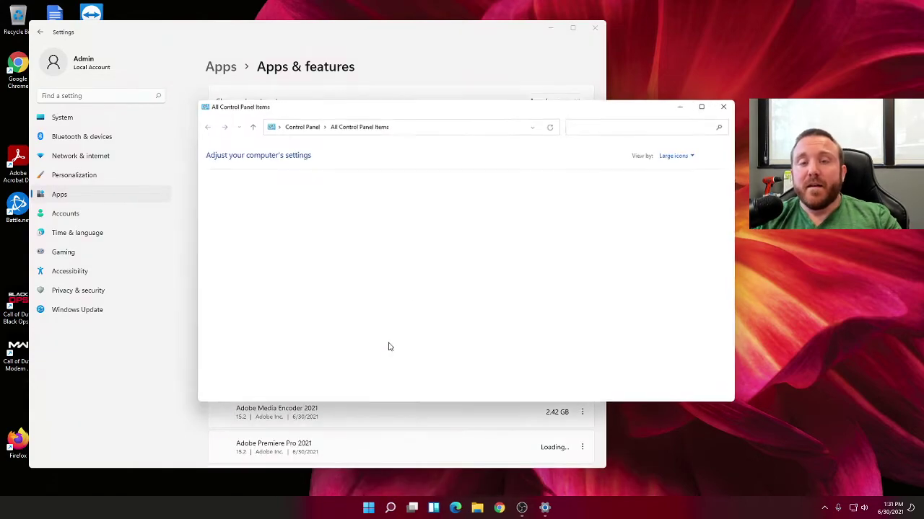
drag(446, 112, 641, 91)
Look through the list of installed apps in Apps & features
scroll(257, 248, down, 5)
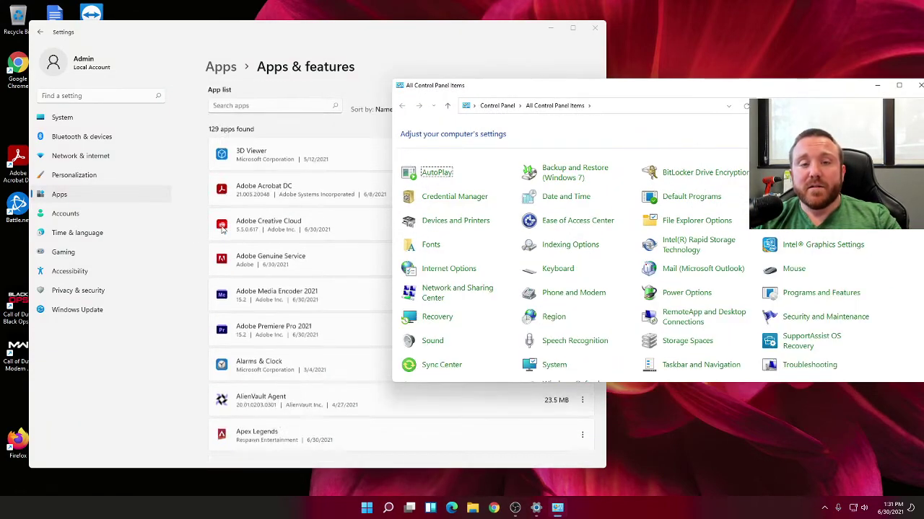
scroll(256, 249, down, 15)
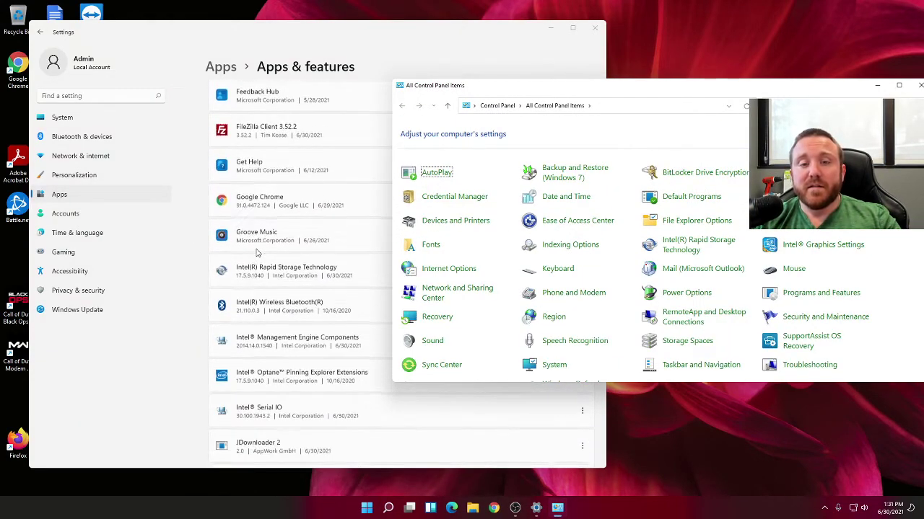
scroll(256, 251, down, 20)
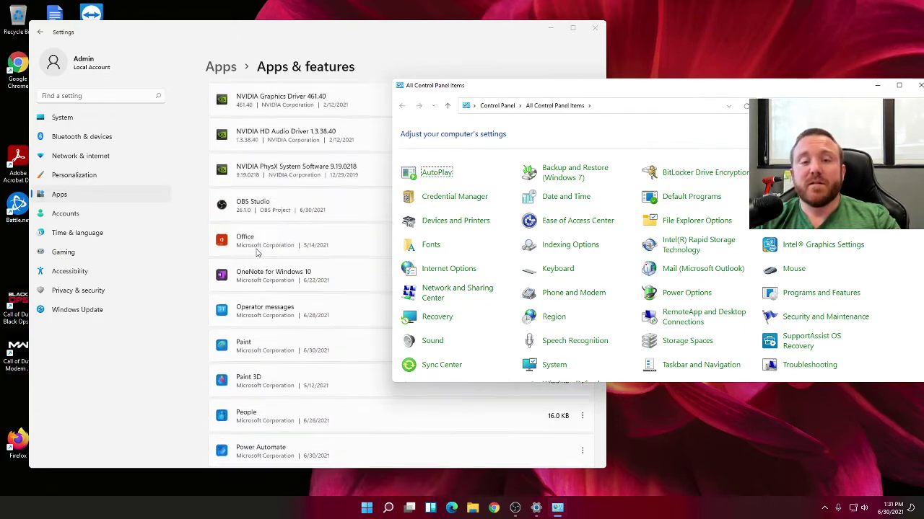
scroll(256, 260, down, 5)
scroll(268, 264, down, 10)
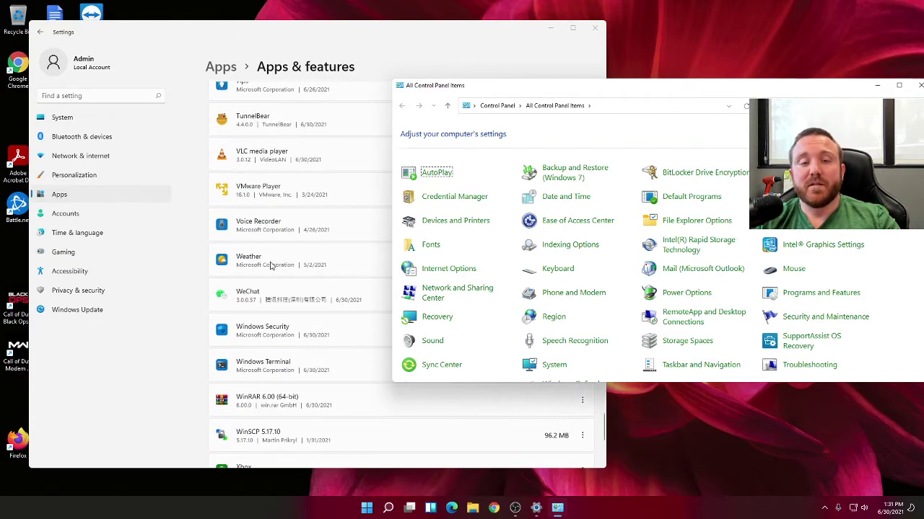
Close the Settings window and the Control Panel window to clear the desktop
click(594, 27)
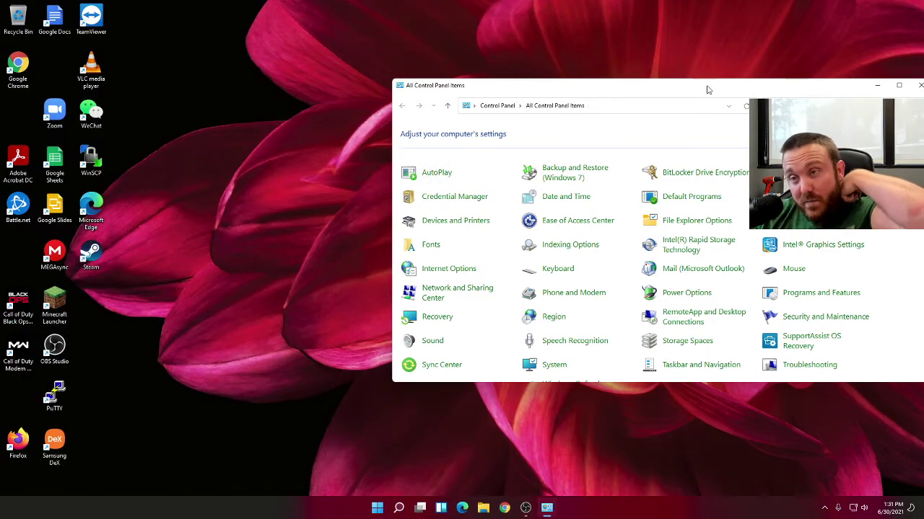
drag(705, 87, 560, 70)
click(777, 69)
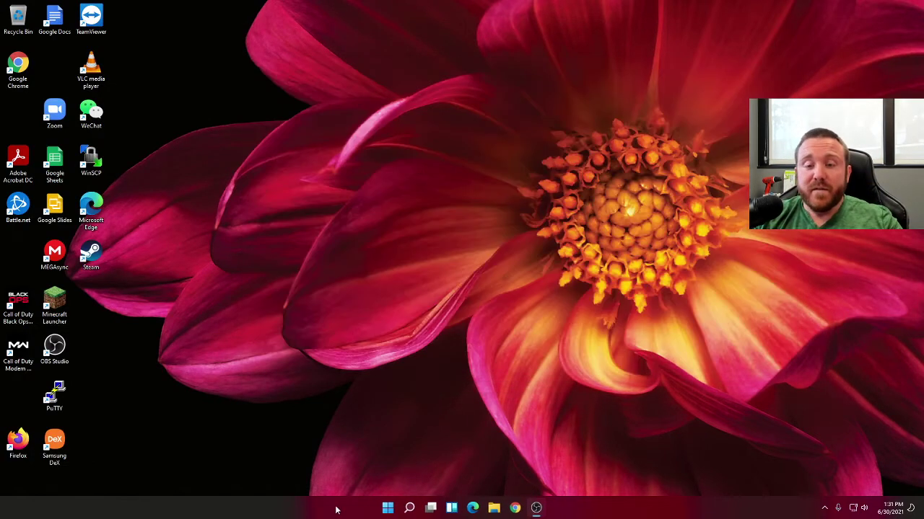
Open Windows Terminal (Admin), examine the PowerShell header lines in its window, and close the terminal
click(388, 508)
click(388, 508)
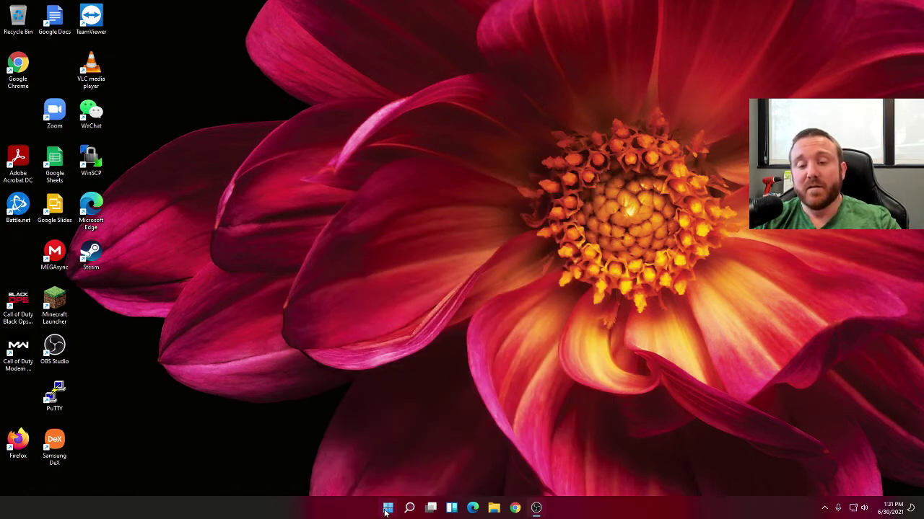
right_click(388, 508)
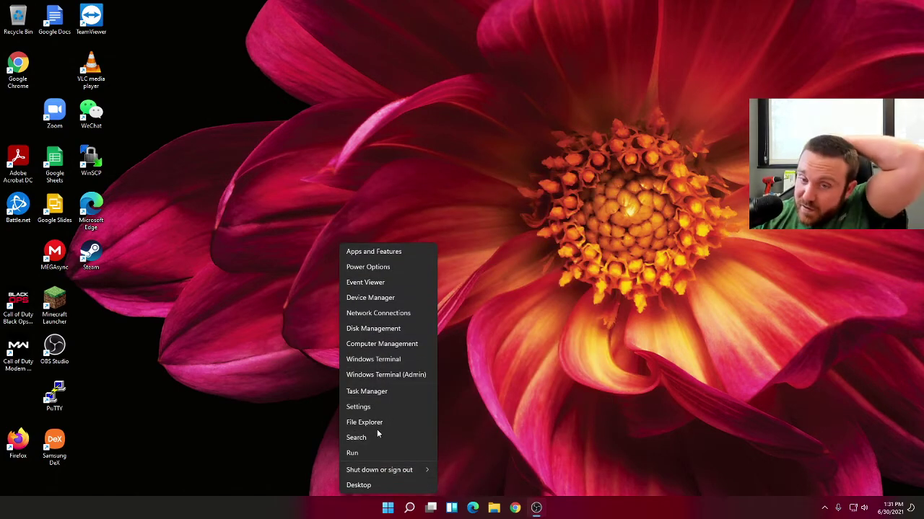
click(391, 375)
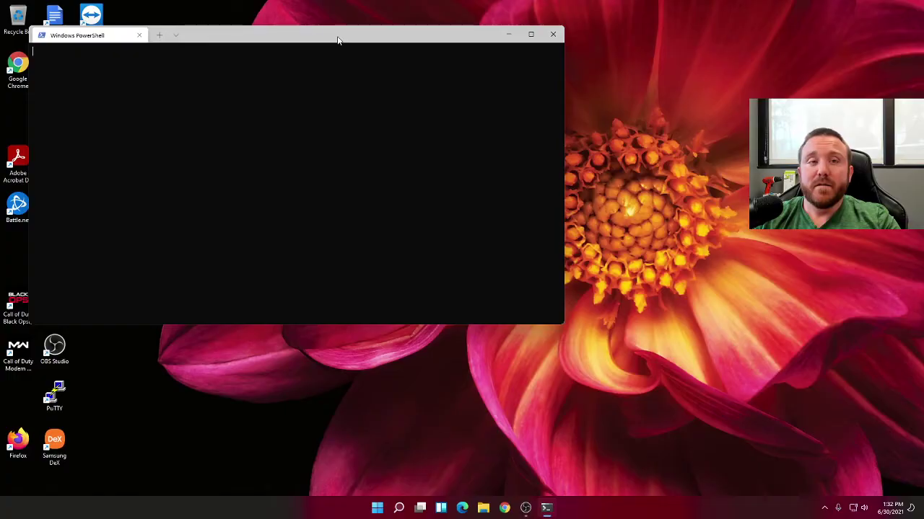
drag(340, 39, 527, 134)
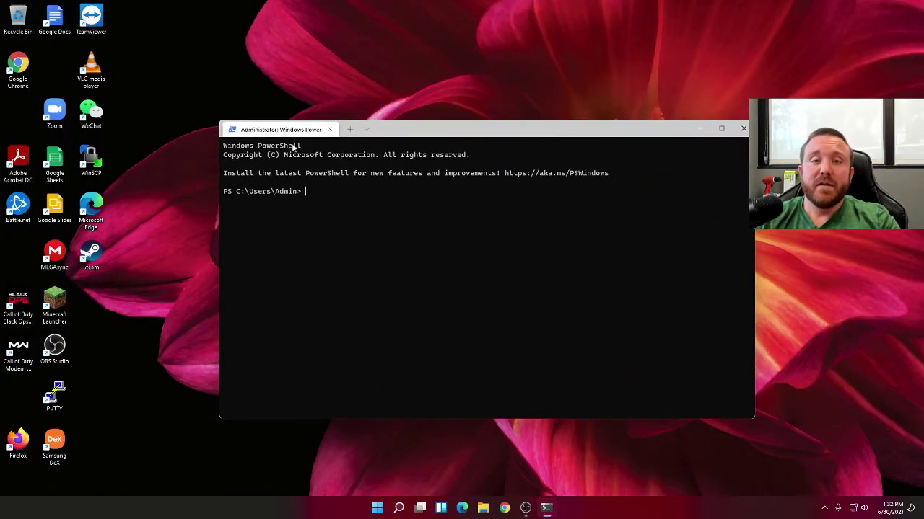
drag(224, 146, 298, 157)
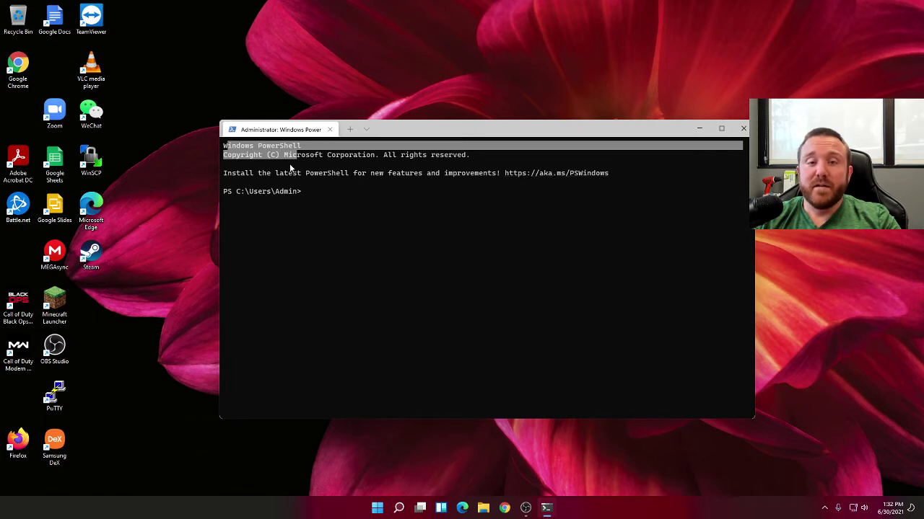
click(744, 127)
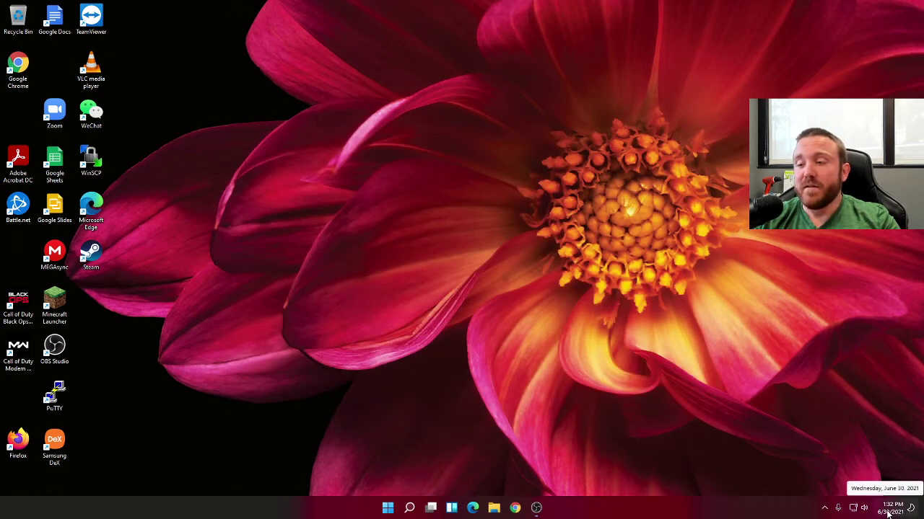
Postpone the pending update restart with Not now, and view the notifications and June 2021 calendar
click(891, 511)
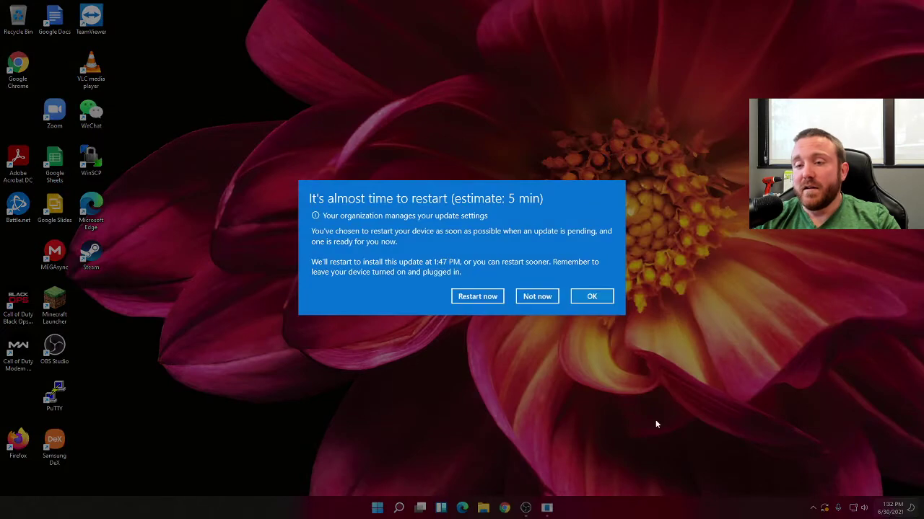
click(537, 297)
click(902, 514)
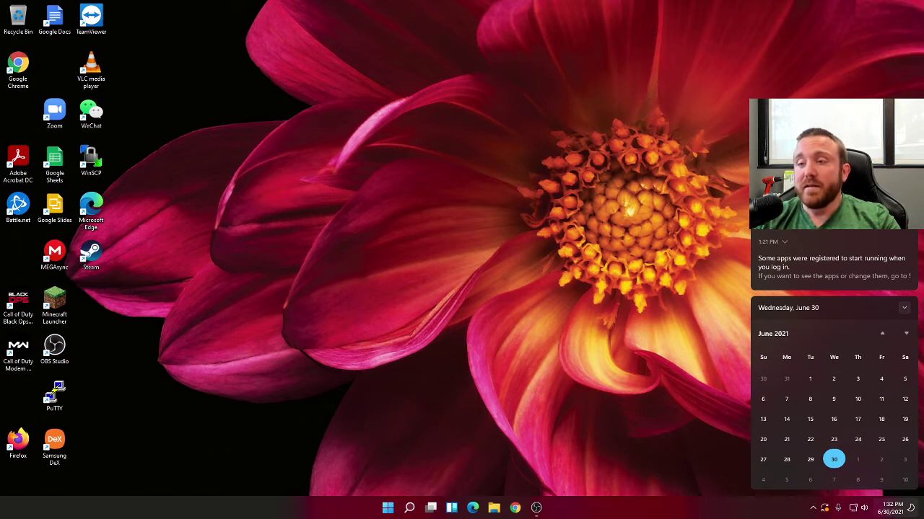
click(705, 268)
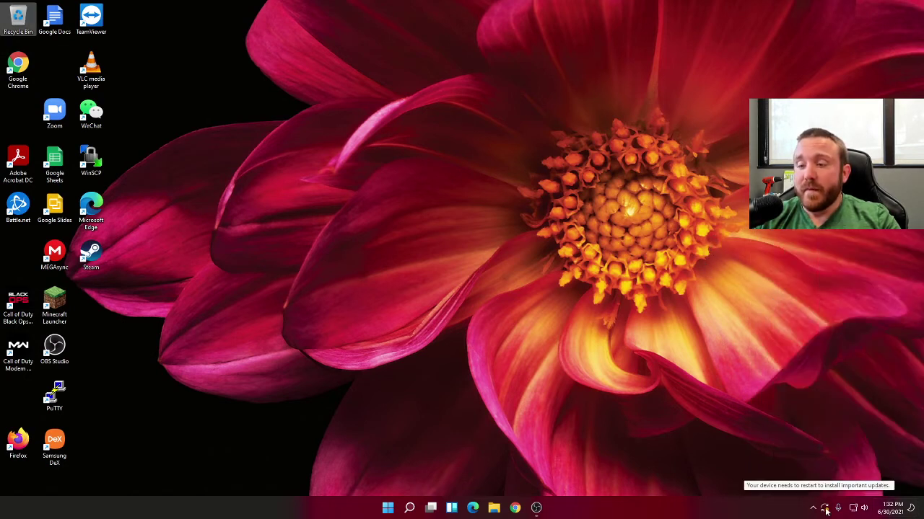
Examine the quick settings, including Wi-Fi, Bluetooth and volume, and close them
click(853, 508)
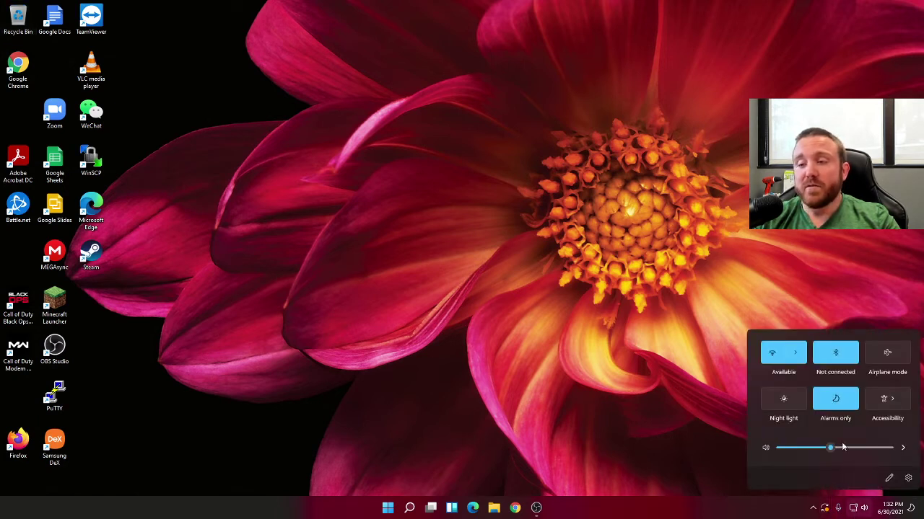
click(798, 354)
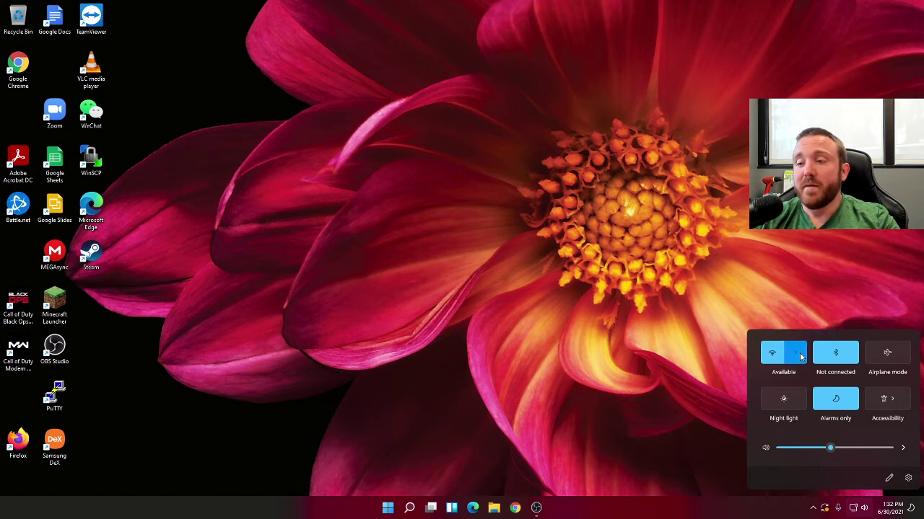
click(756, 309)
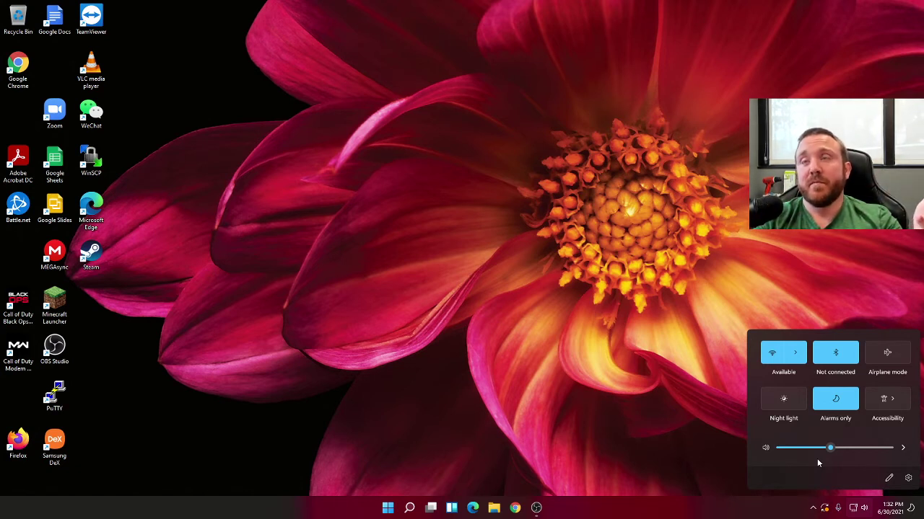
key(Escape)
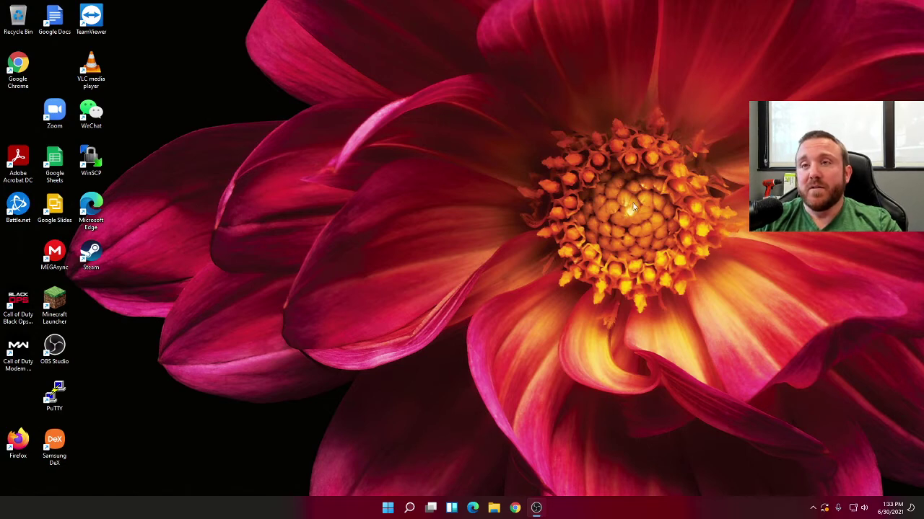
Open the Windows Update settings from the restart-required notification icon, and move the Settings window out of view
click(824, 509)
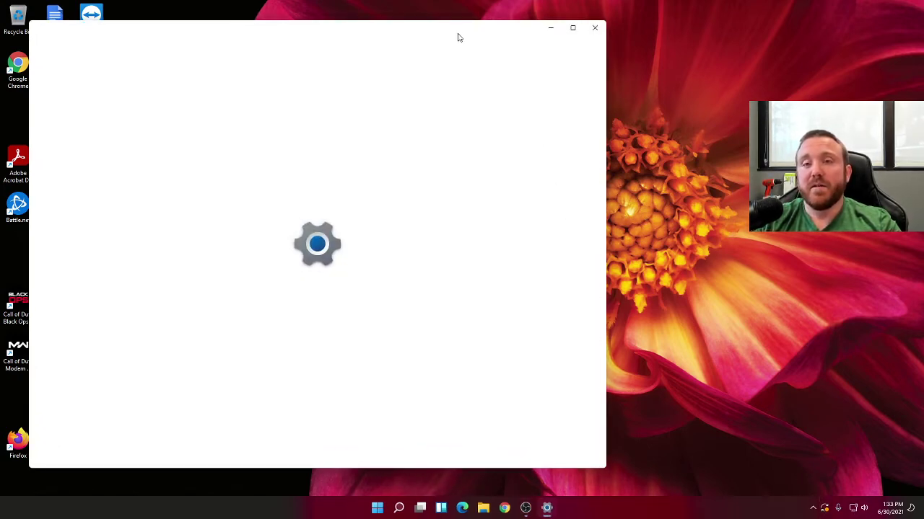
drag(454, 34, 486, 51)
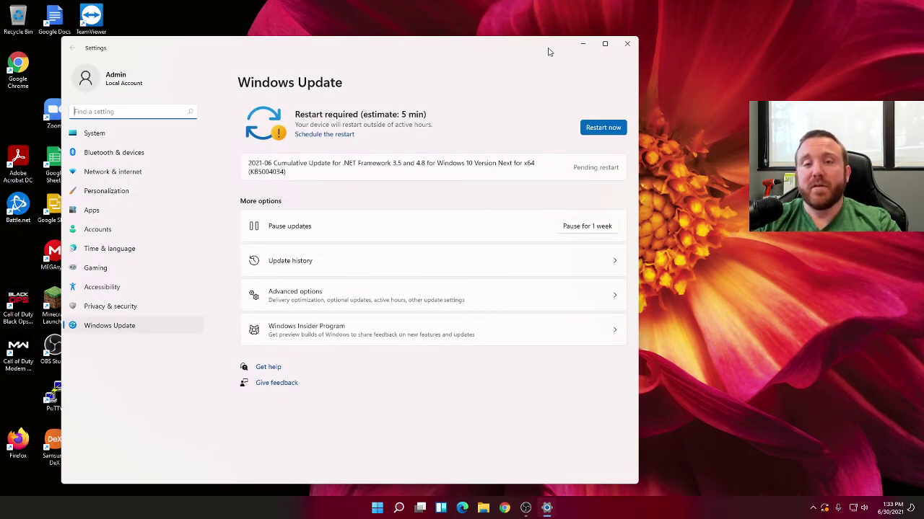
drag(549, 52, 0, 0)
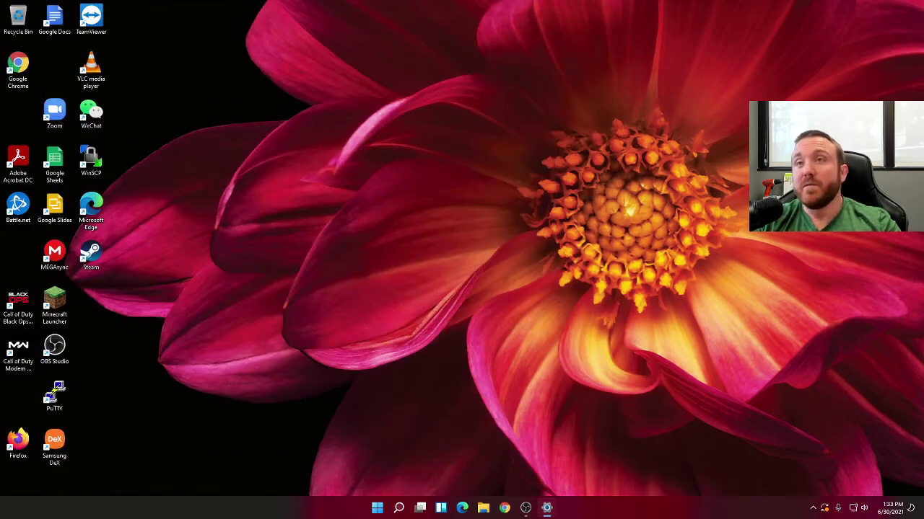
View the hidden notification area icons, and look through the Start menu's All apps list
click(812, 507)
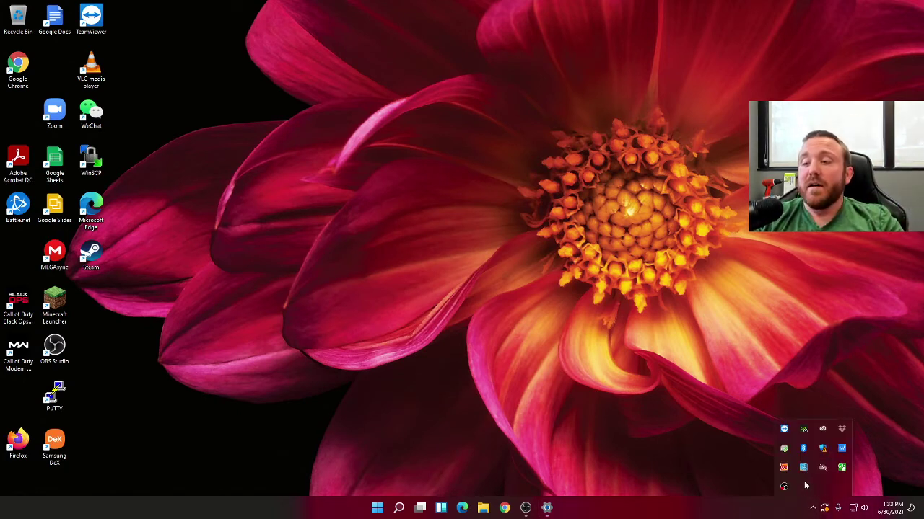
click(607, 353)
click(383, 511)
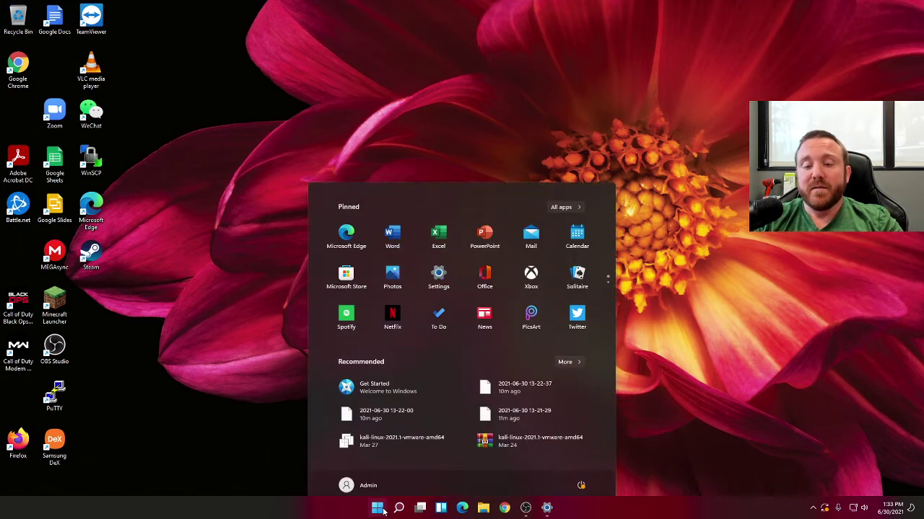
click(384, 512)
click(384, 510)
click(567, 198)
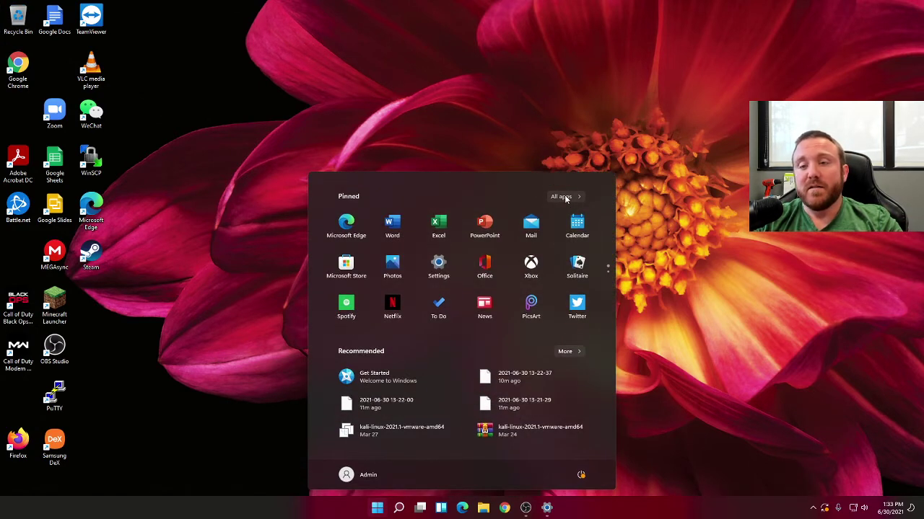
scroll(457, 312, down, 6)
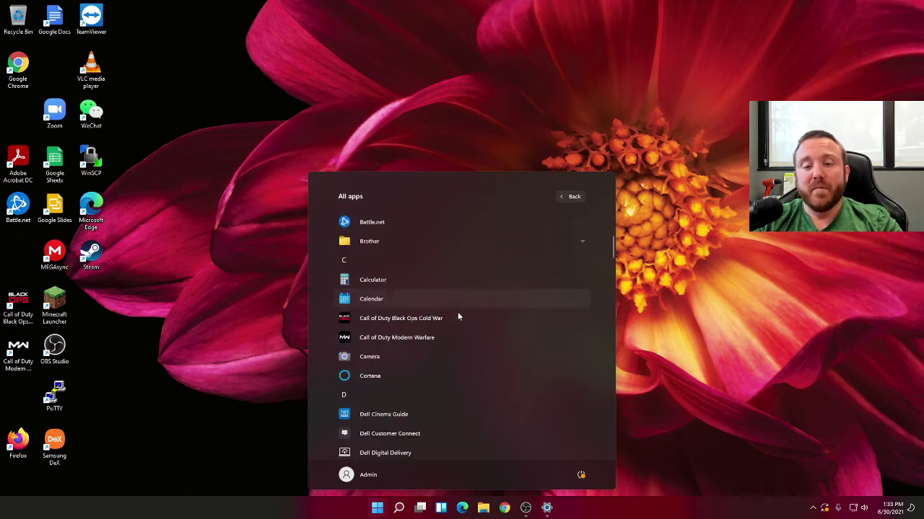
scroll(542, 372, down, 10)
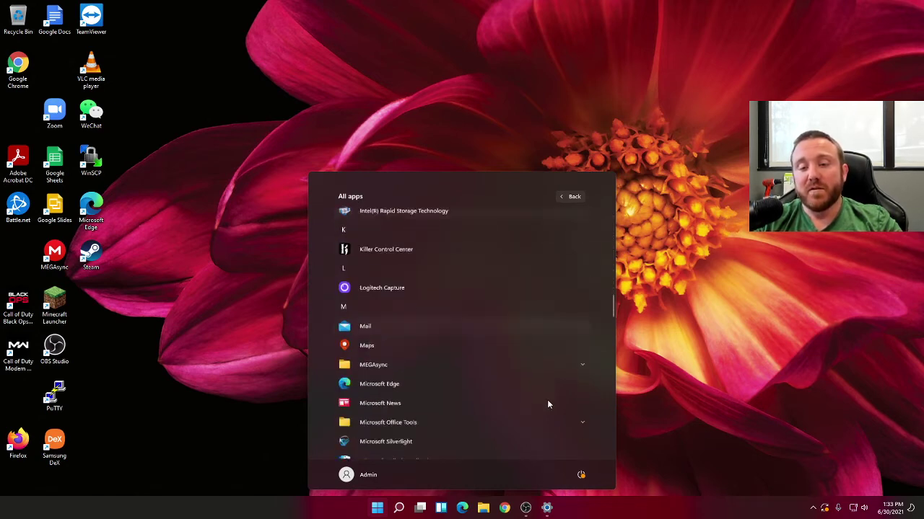
click(828, 346)
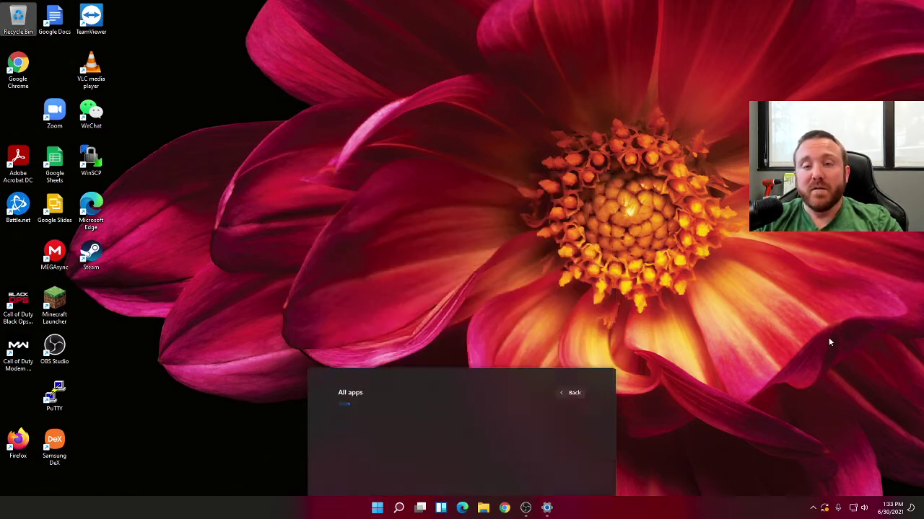
Open Display settings from the desktop and select display 3 in the monitor arrangement
right_click(435, 220)
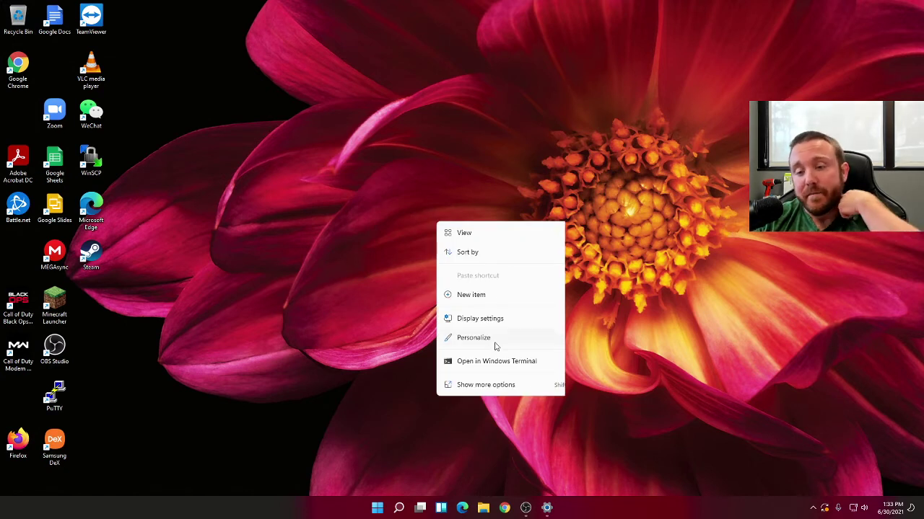
click(491, 319)
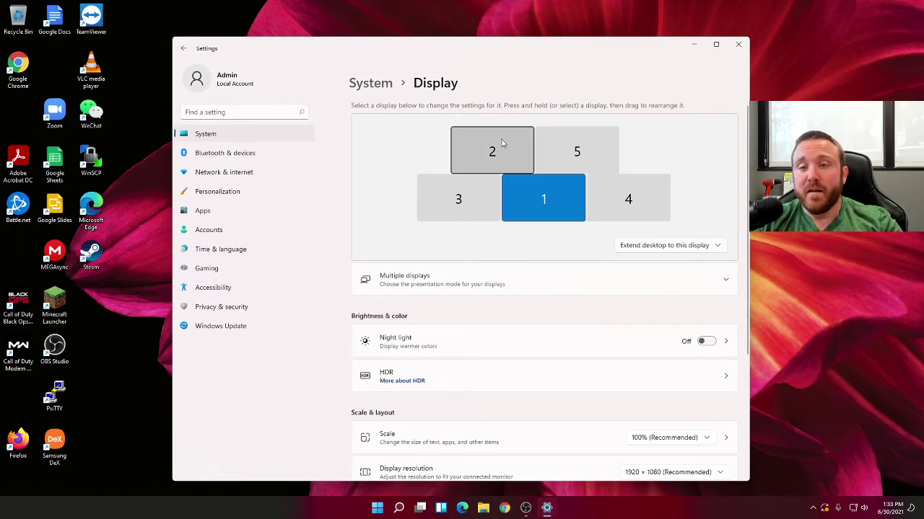
mouse_move(453, 201)
mouse_down()
mouse_move(527, 202)
mouse_move(443, 200)
mouse_move(457, 199)
mouse_up()
Turn Night light on and back off, and look through the remaining display settings
scroll(465, 281, down, 1)
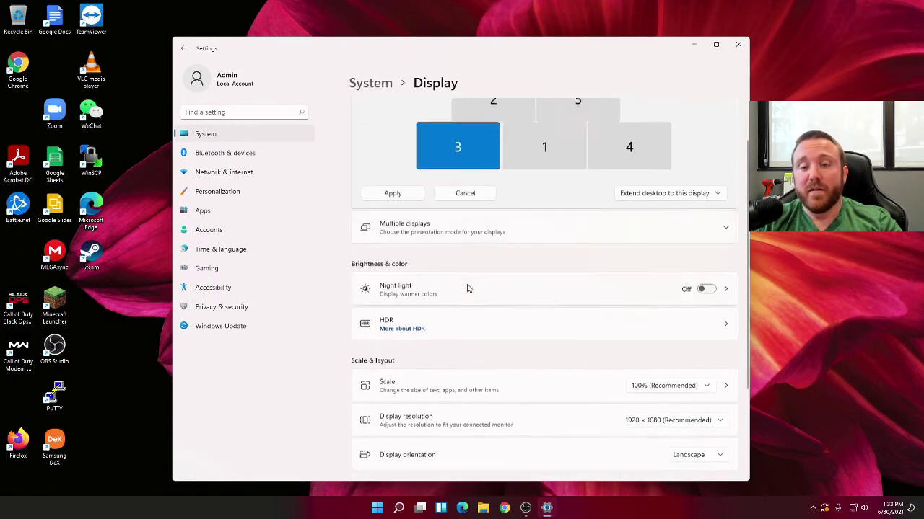
click(704, 284)
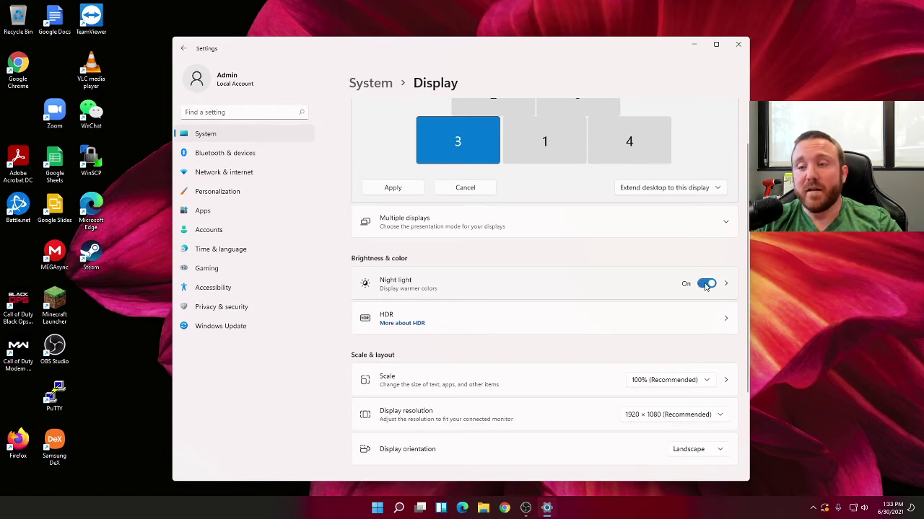
click(707, 284)
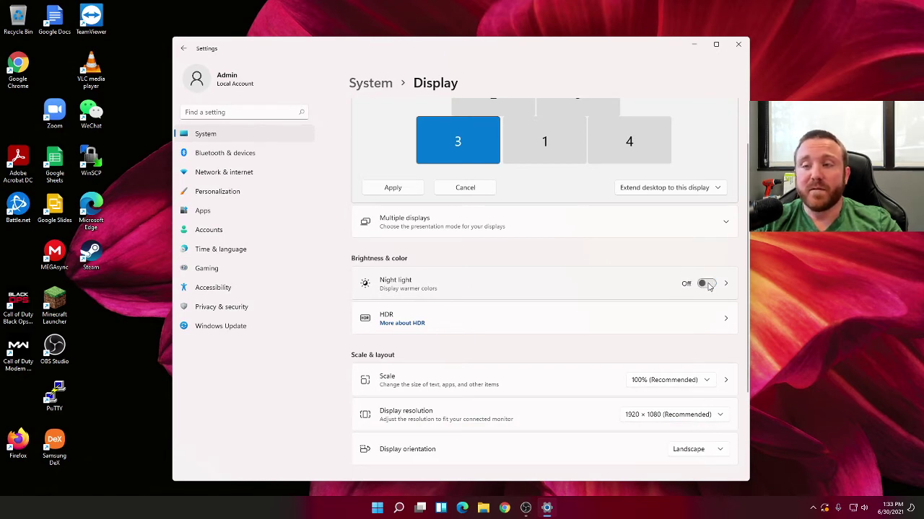
scroll(519, 303, down, 3)
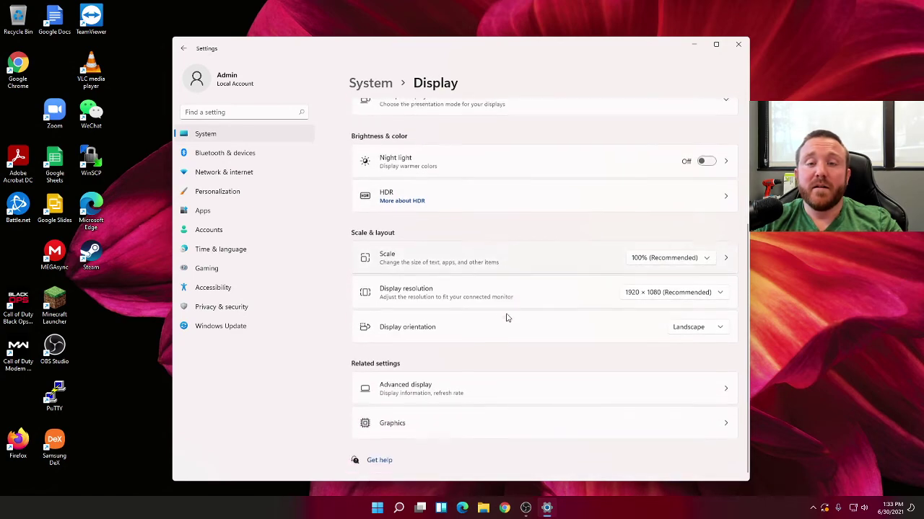
Look through the Apps, Accounts, Time & language and Privacy & security settings categories, and close Settings
click(222, 212)
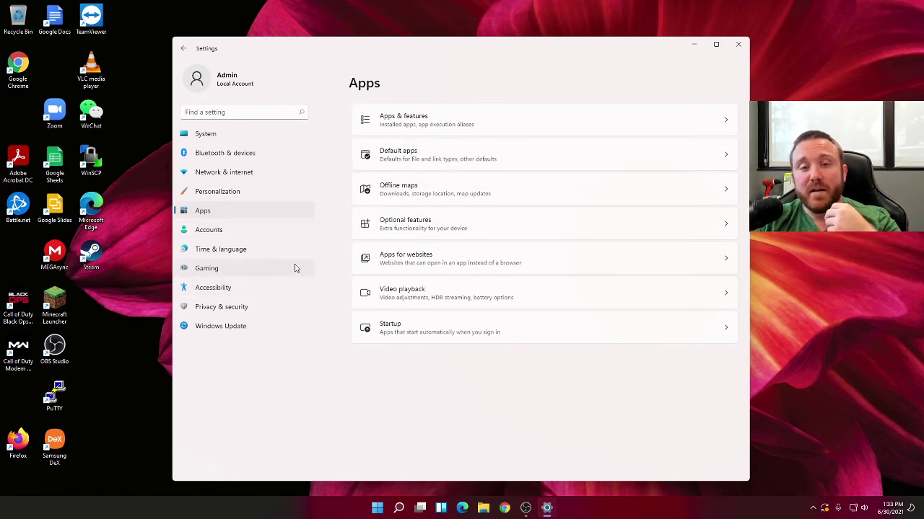
click(226, 231)
click(231, 250)
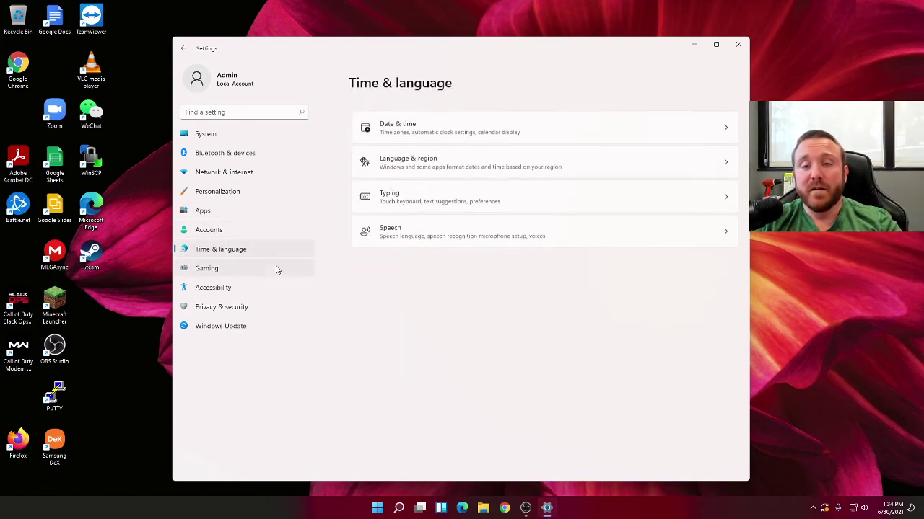
click(239, 307)
click(217, 134)
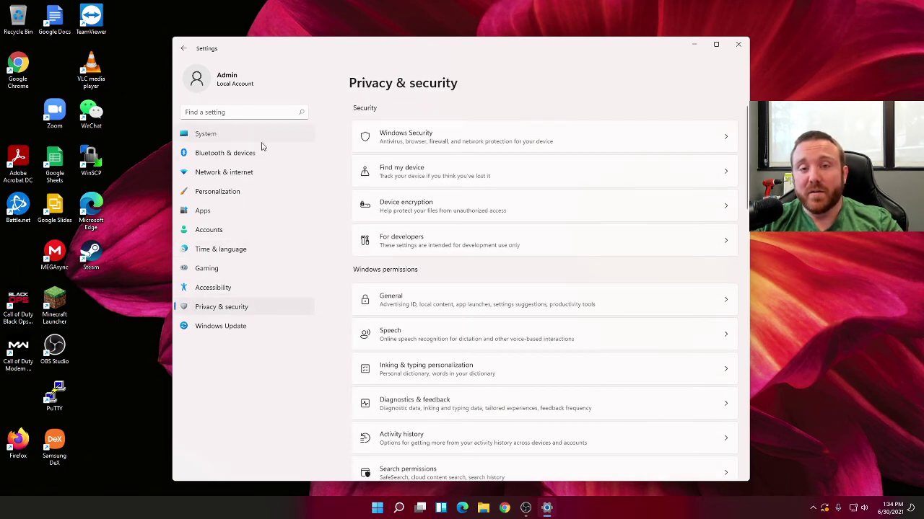
click(742, 47)
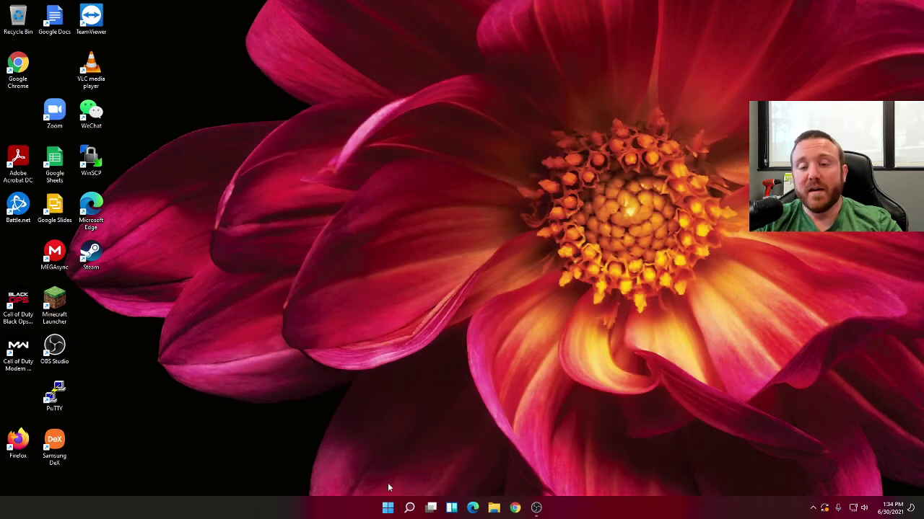
View the Start menu's pinned apps and the Widgets panel, and close the panel without signing in
click(387, 508)
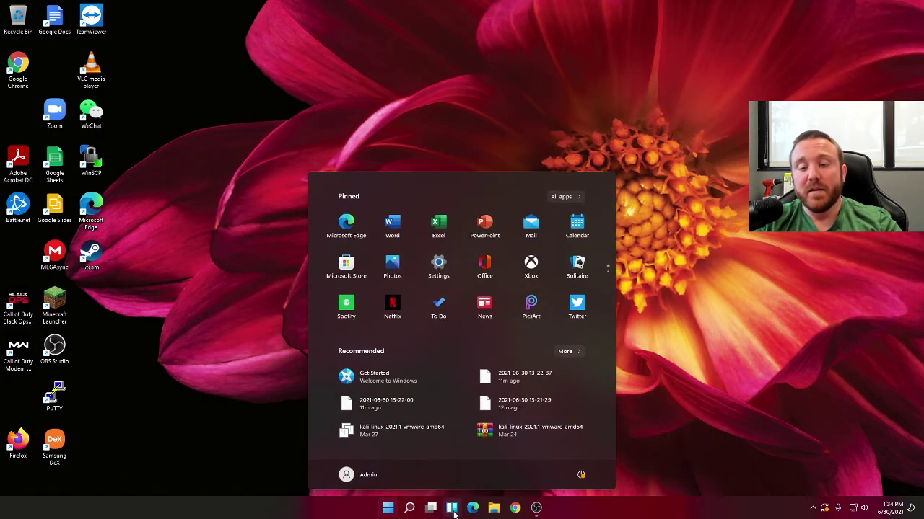
click(453, 512)
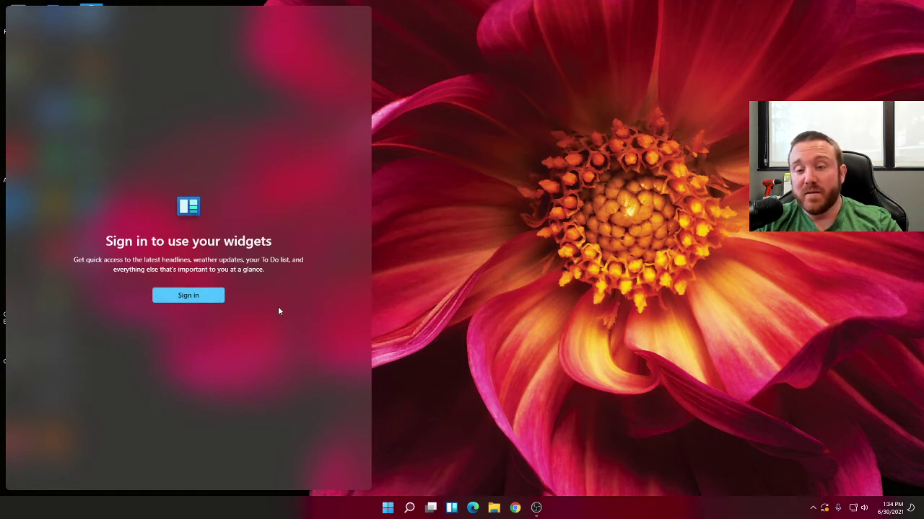
mouse_move(436, 515)
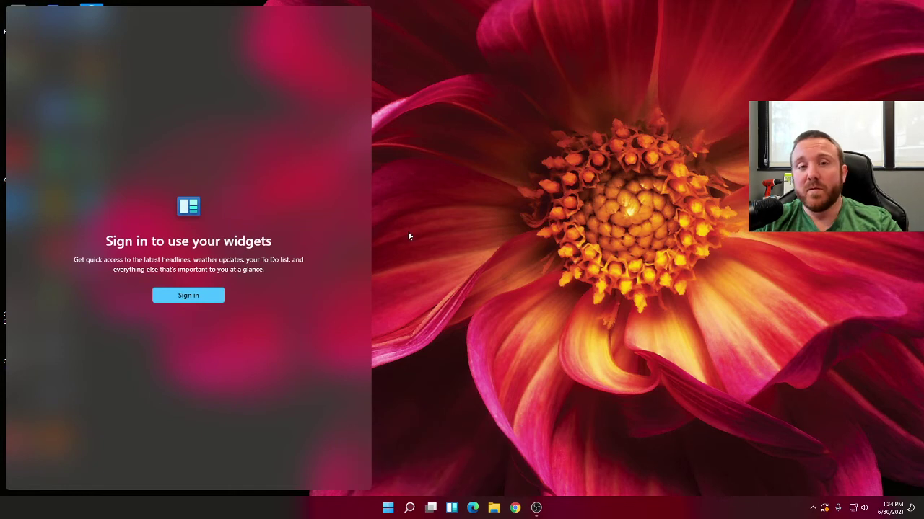
click(512, 174)
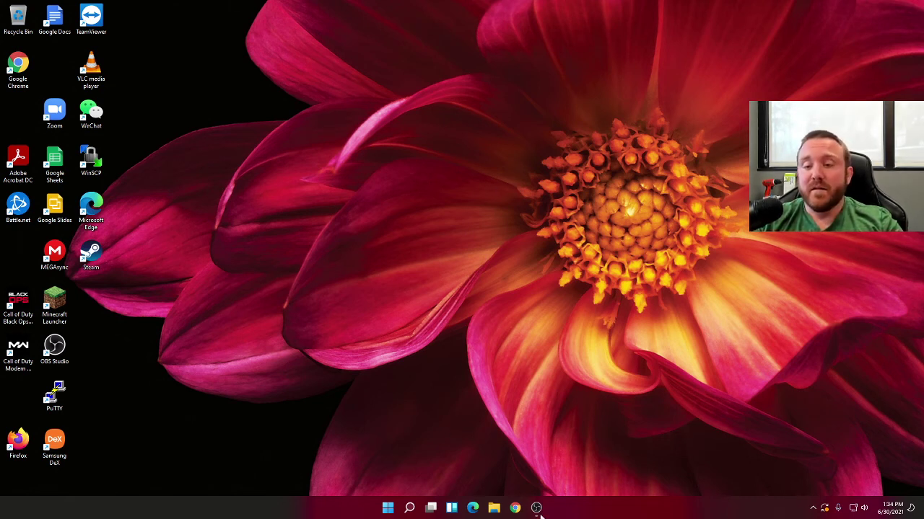
Show and dismiss the hidden notification area icons, and bring up the Start menu's pinned and recommended items
click(814, 510)
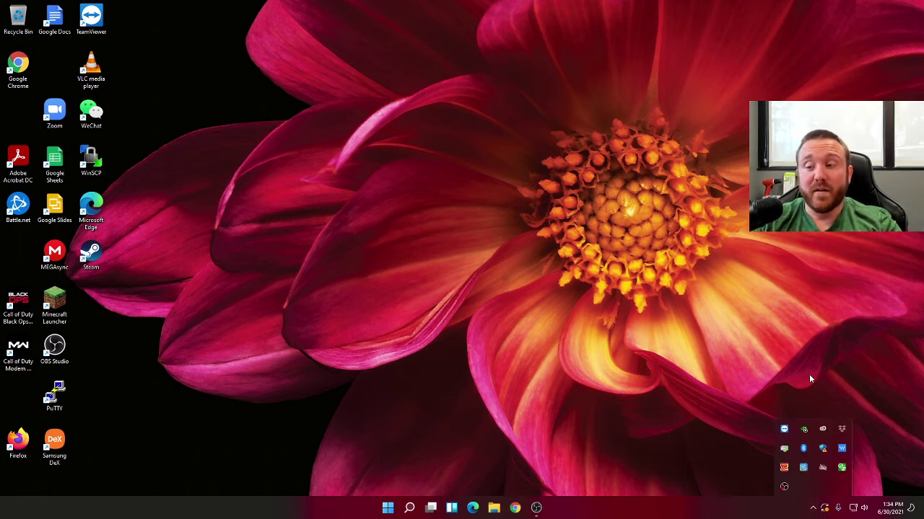
click(785, 325)
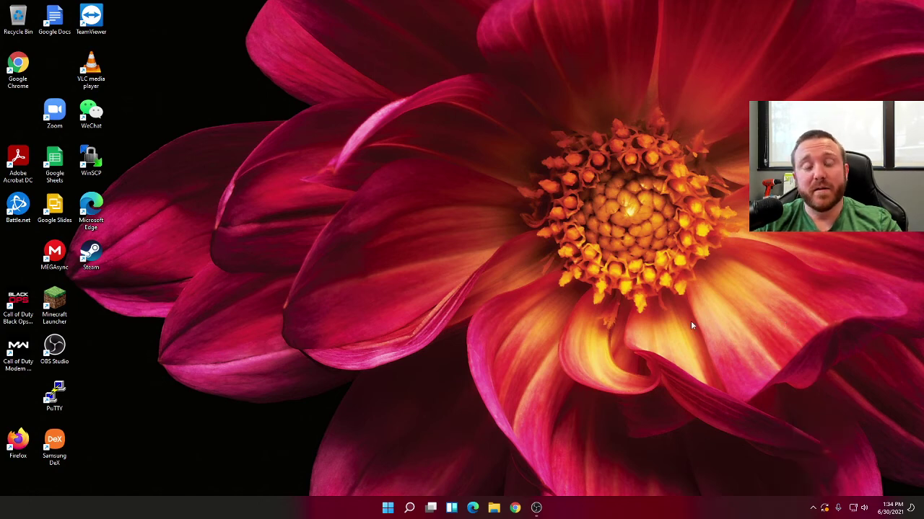
click(387, 508)
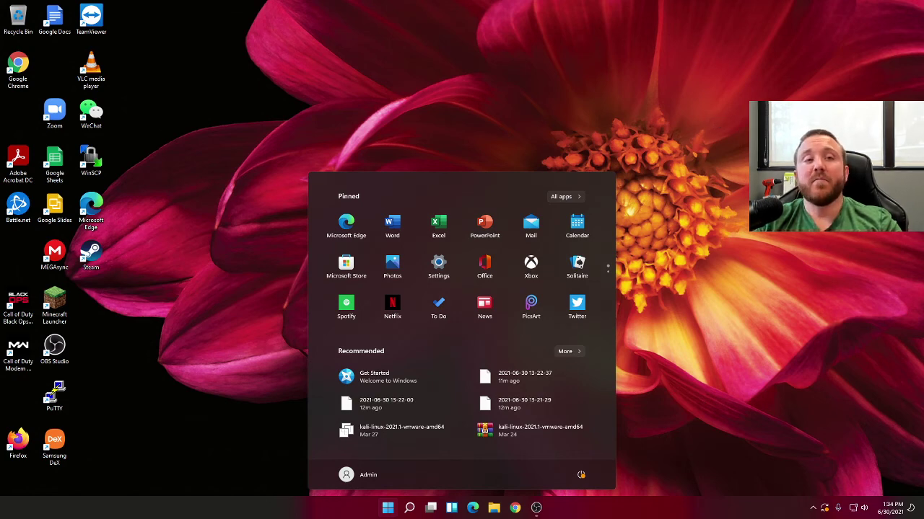
click(388, 508)
click(387, 507)
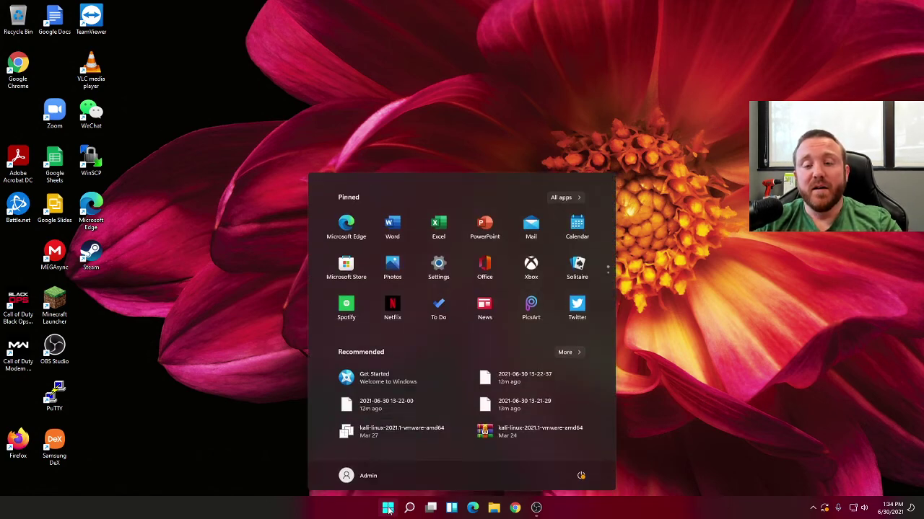
Look through the Start button's context menu of system tools, including the shut down or sign out option, and dismiss it
right_click(389, 508)
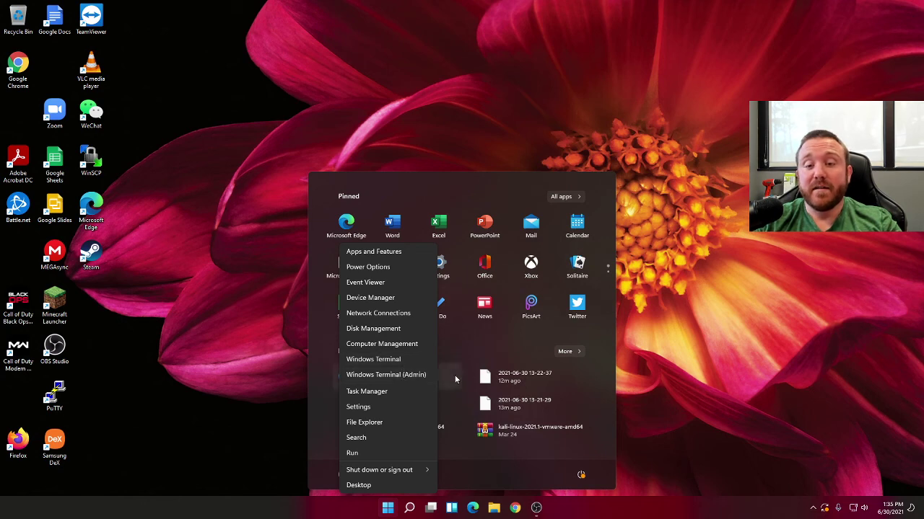
click(733, 380)
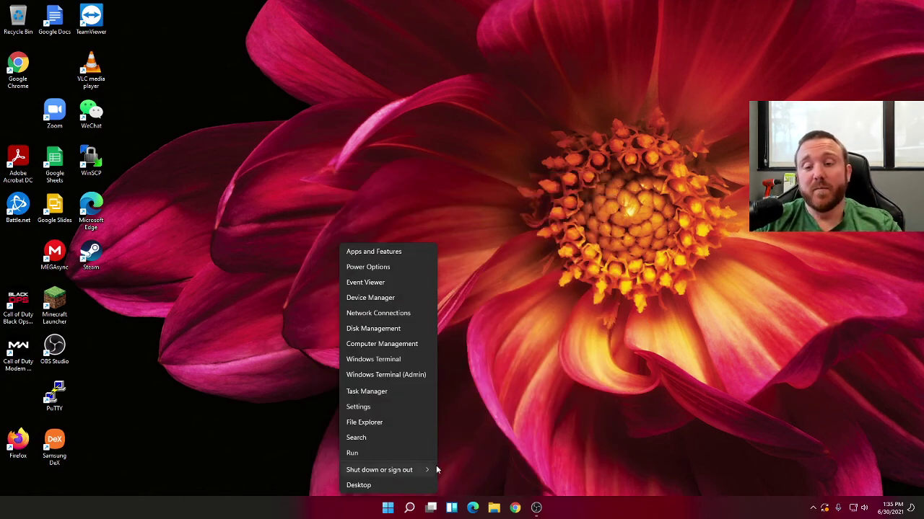
right_click(386, 502)
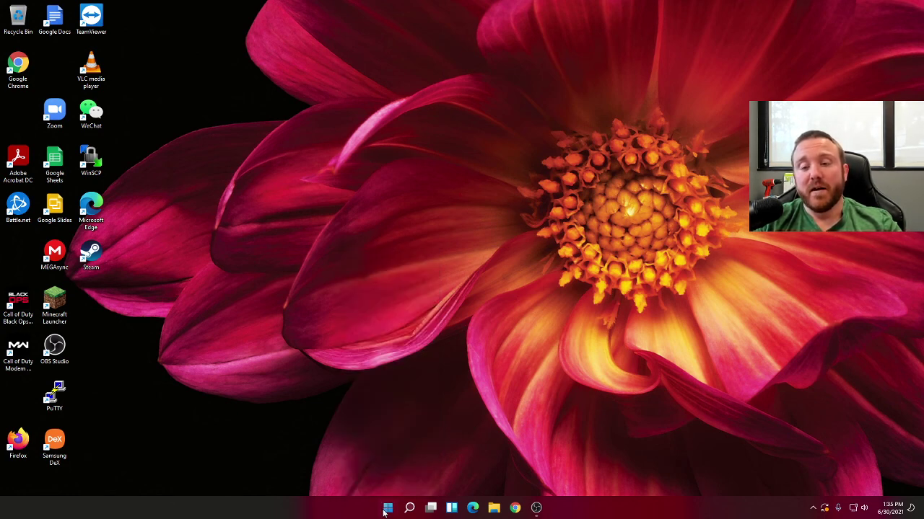
right_click(386, 502)
right_click(386, 502)
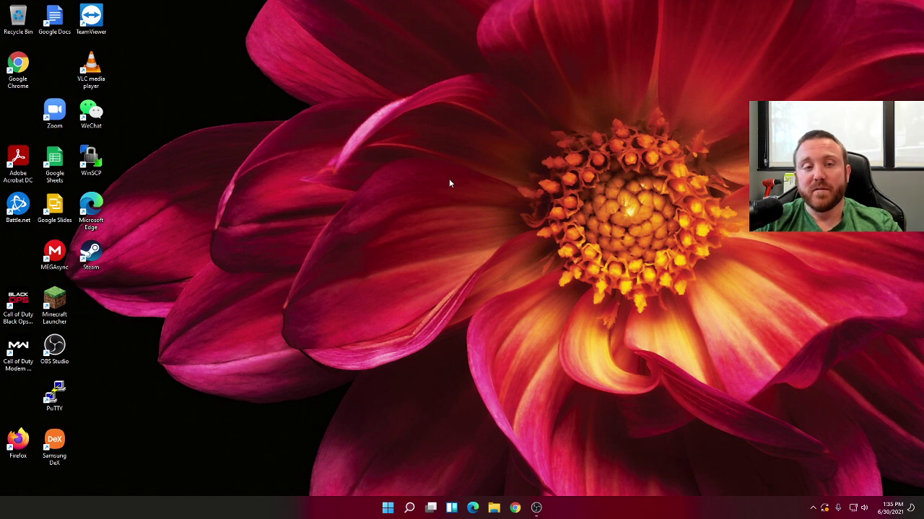